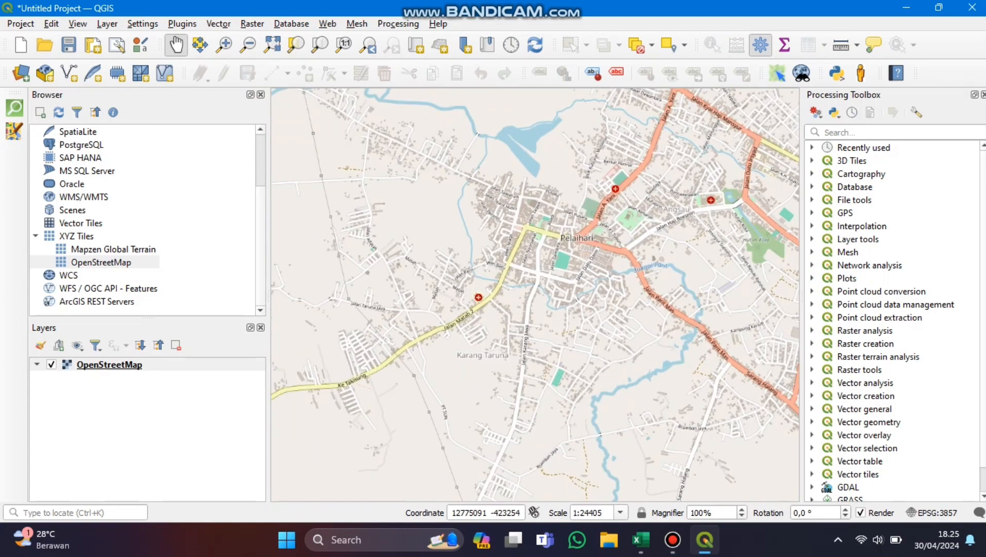
Step: Switch to File Explorer and open the Alamak folder on New Volume (F:)
{"action": "scroll", "coordinate": [486, 204], "scroll_direction": "down", "scroll_amount": 2}
{"action": "left_click_drag", "start_coordinate": [497, 219], "coordinate": [466, 242]}
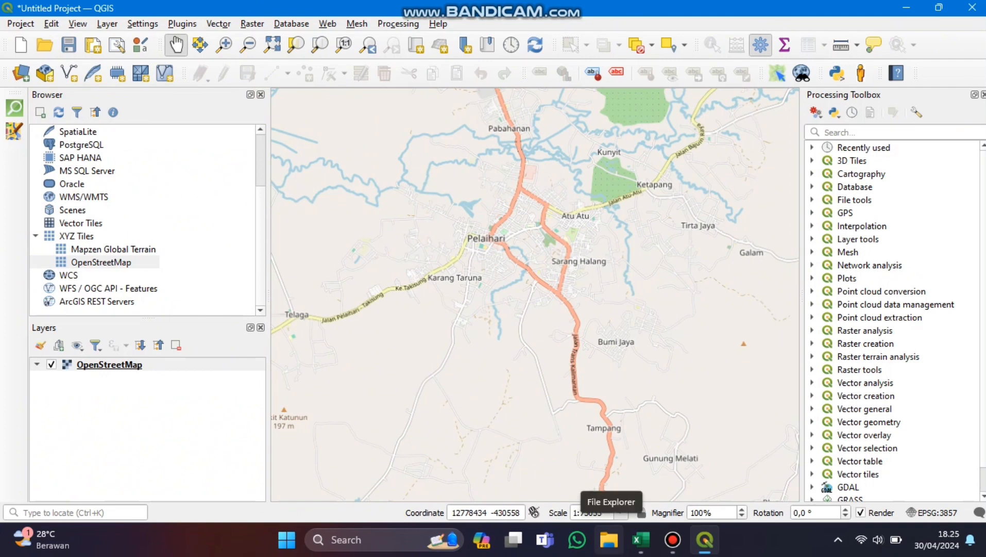
{"action": "left_click", "coordinate": [609, 539]}
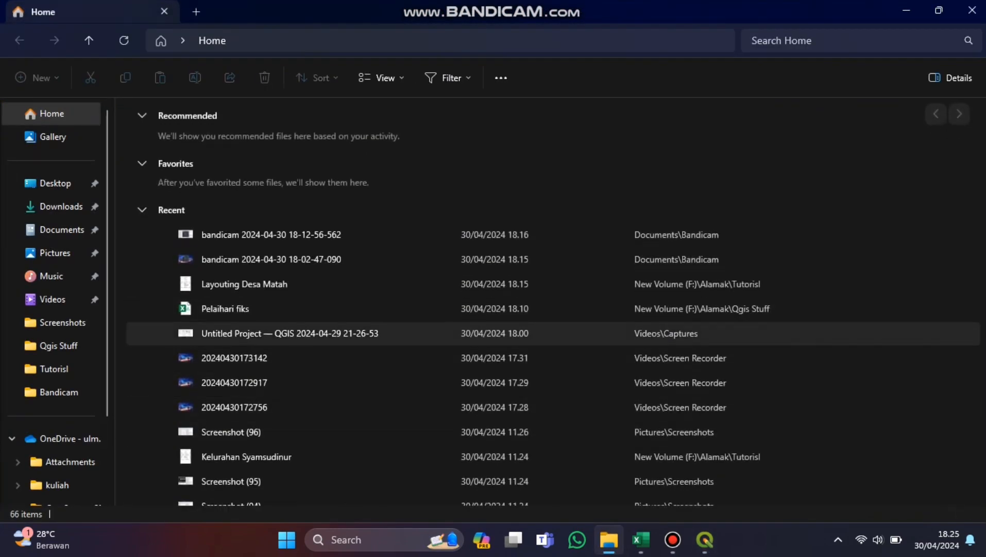
{"action": "scroll", "coordinate": [51, 411], "scroll_direction": "down", "scroll_amount": 3}
{"action": "left_click", "coordinate": [51, 434]}
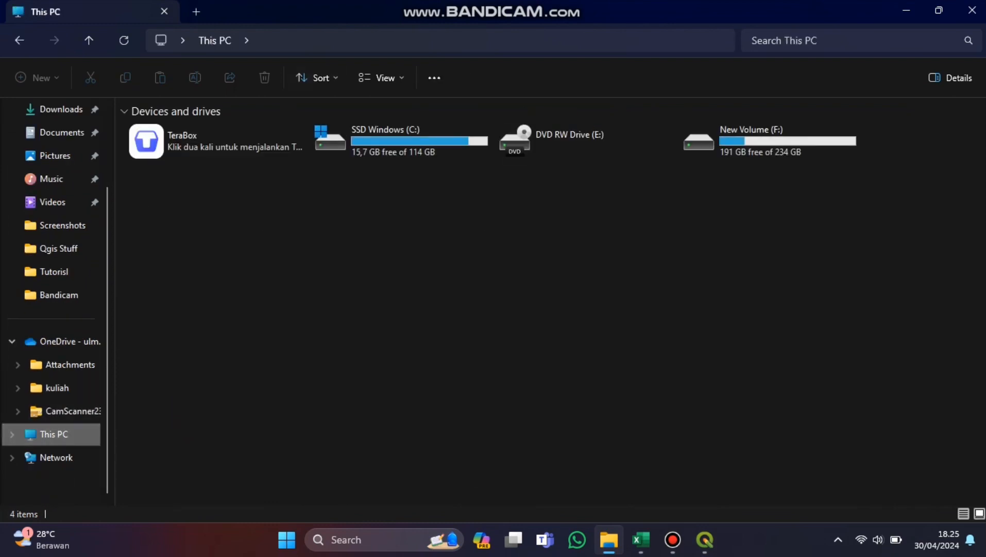
{"action": "double_click", "coordinate": [752, 135]}
{"action": "double_click", "coordinate": [158, 153]}
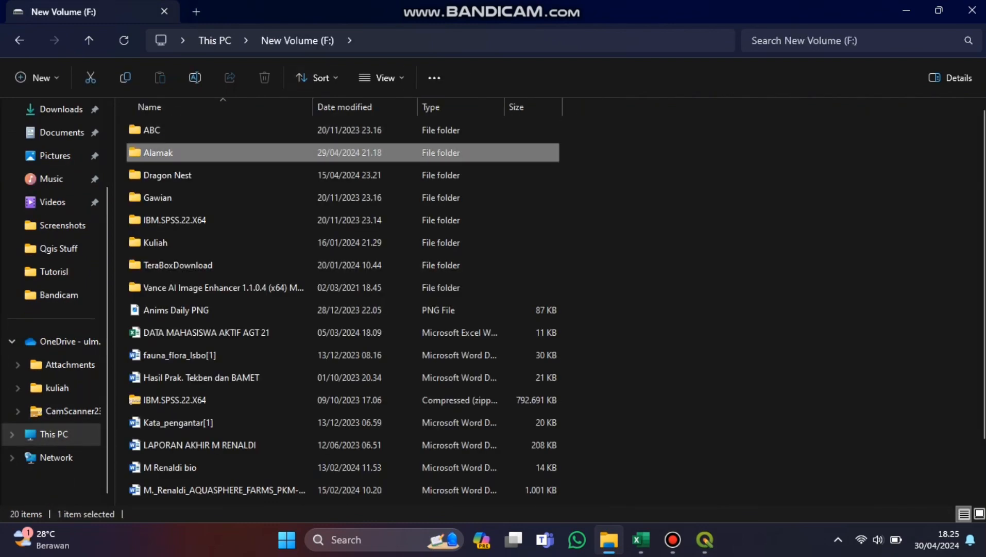
Step: Add the ADMINISTRASI_AR_DESAKEL layer to the QGIS project from the RBI10K_ADMINISTRASI_DESA_20230928 geodatabase in the Qgis Stuff folder
{"action": "left_click", "coordinate": [162, 153]}
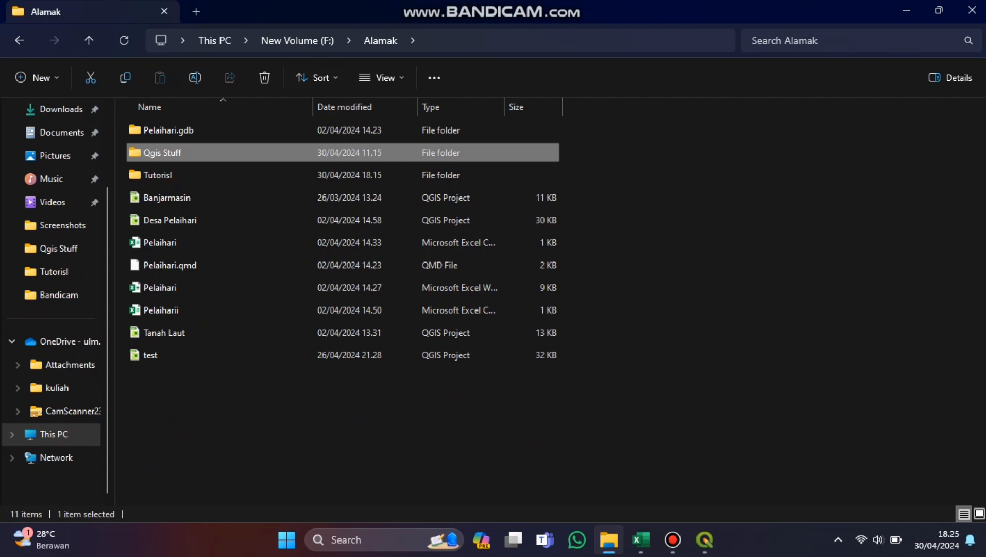
{"action": "key", "text": "Return"}
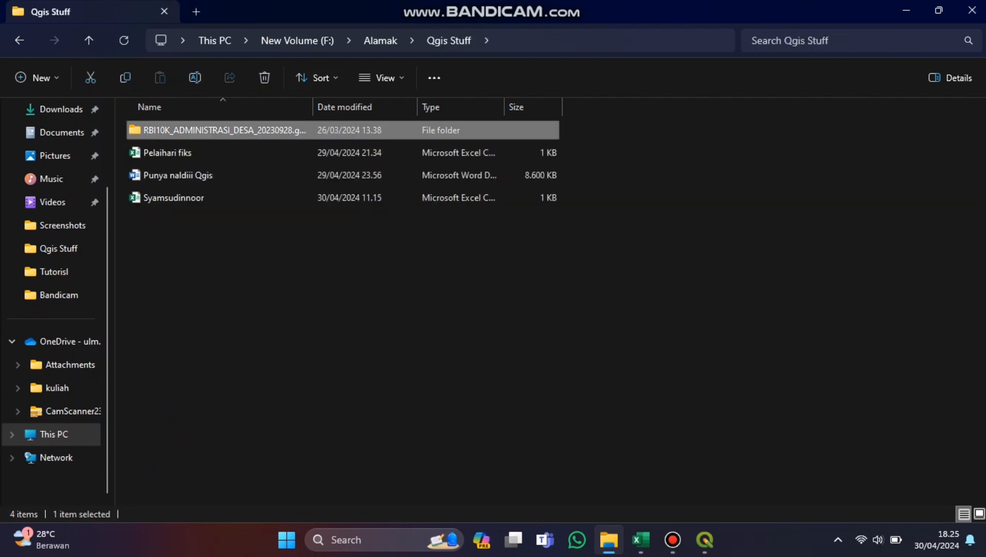
{"action": "left_click_drag", "start_coordinate": [221, 130], "coordinate": [163, 379]}
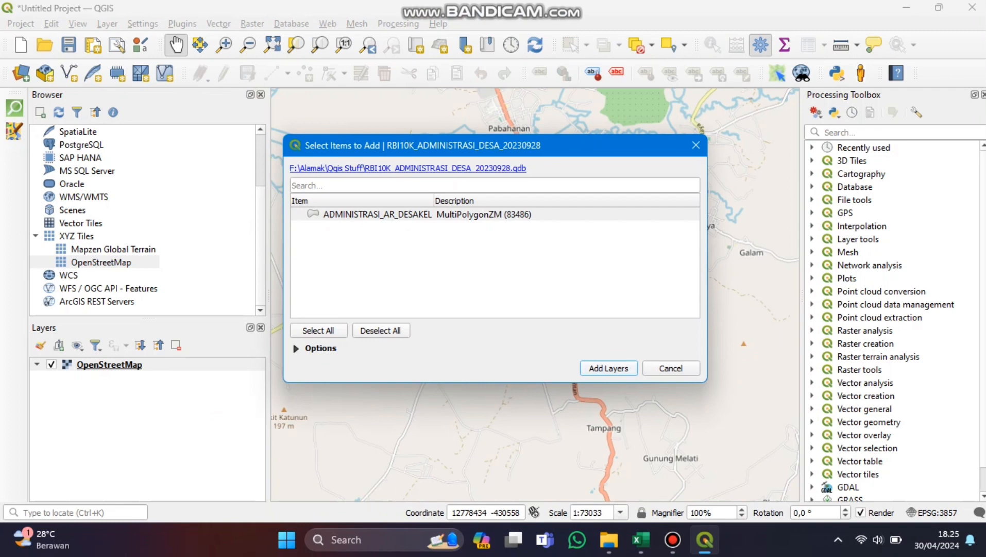
{"action": "left_click", "coordinate": [608, 367]}
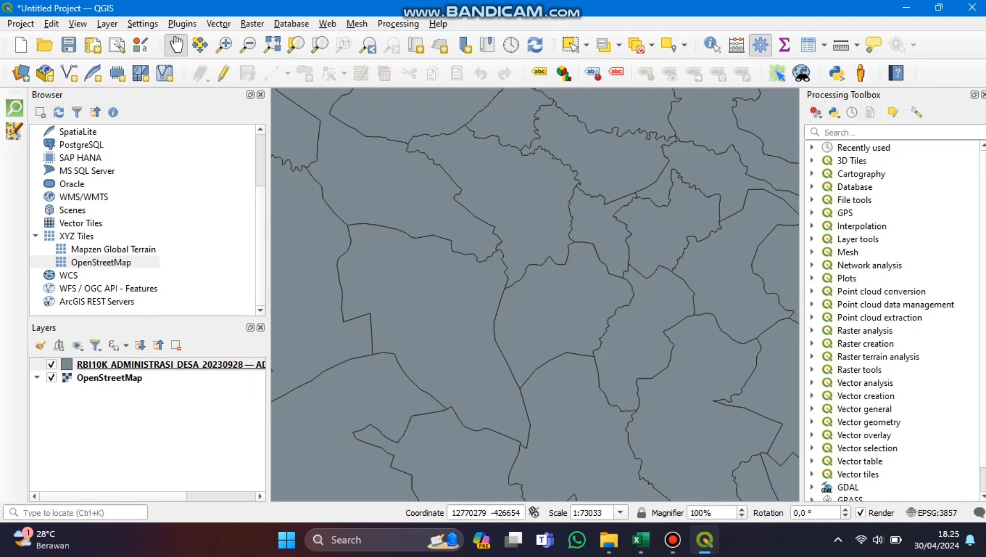
Step: Make the fill colour of the RBI10K_ADMINISTRASI_DESA_20230928 layer fully transparent, leaving only its outlines
{"action": "left_click", "coordinate": [162, 365]}
{"action": "double_click", "coordinate": [162, 364]}
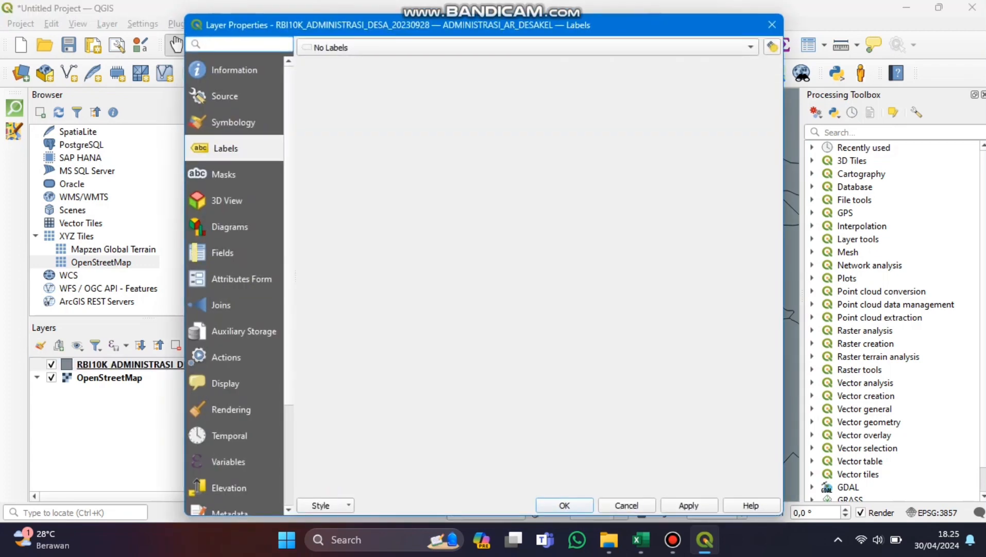
{"action": "left_click", "coordinate": [234, 123]}
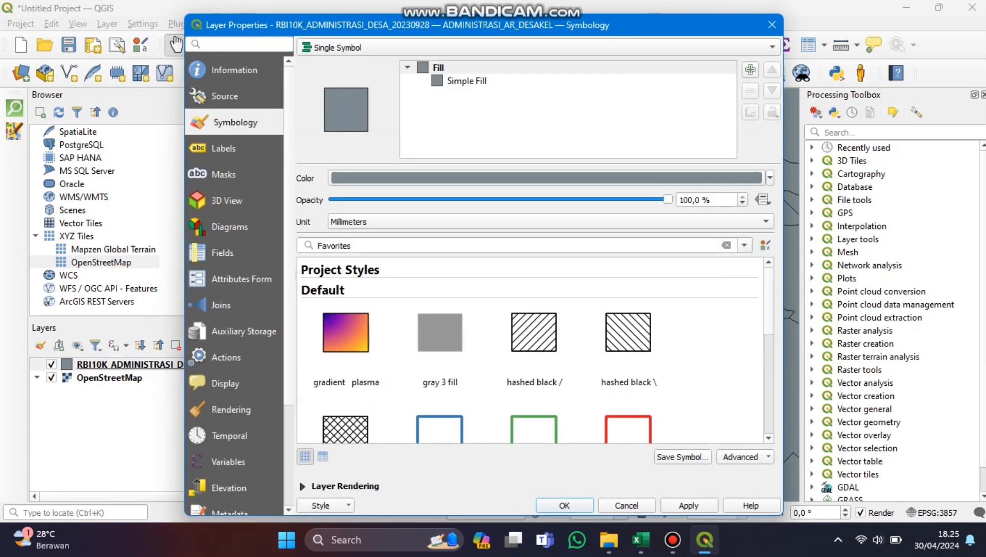
{"action": "left_click", "coordinate": [770, 178]}
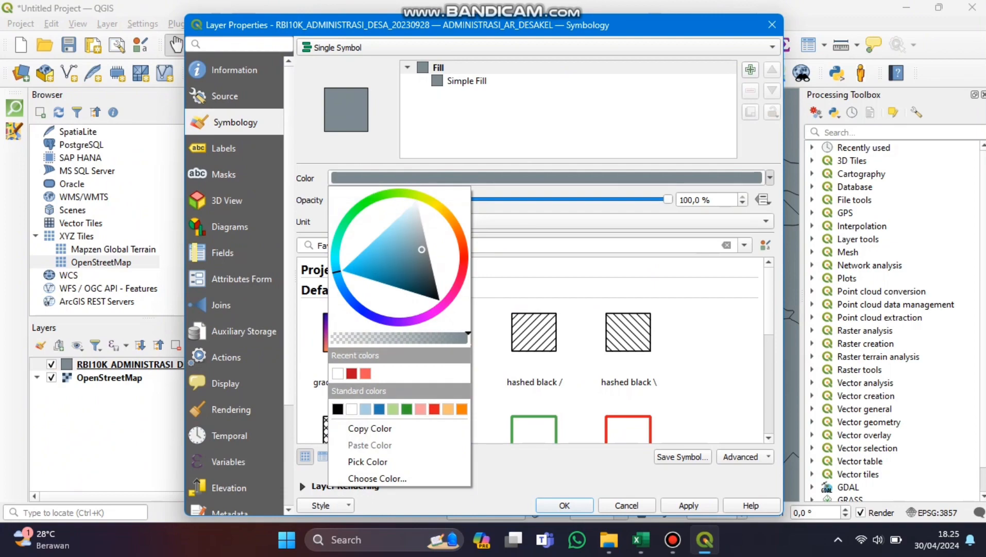
{"action": "left_click_drag", "start_coordinate": [467, 338], "coordinate": [330, 338]}
{"action": "key", "text": "Escape"}
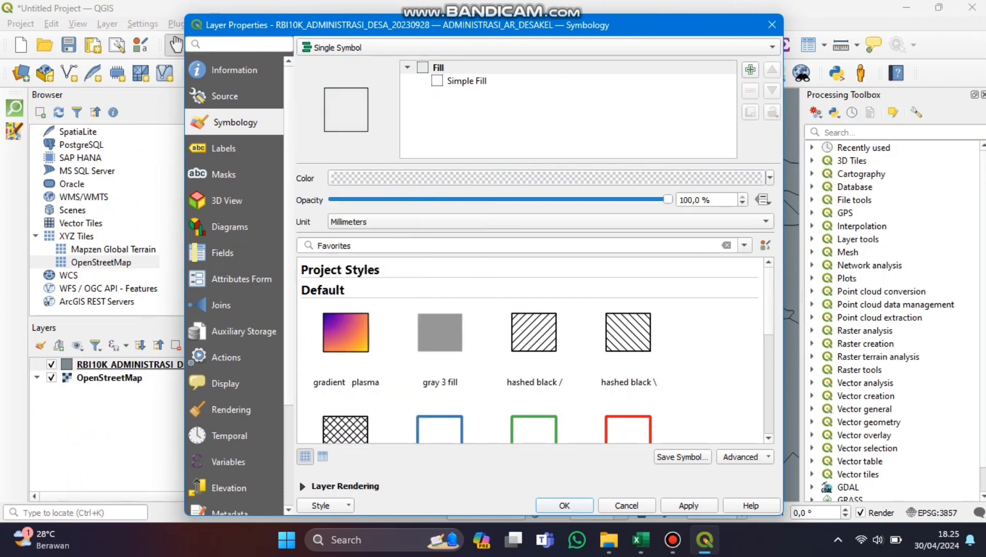
{"action": "left_click", "coordinate": [689, 505]}
{"action": "left_click", "coordinate": [565, 506]}
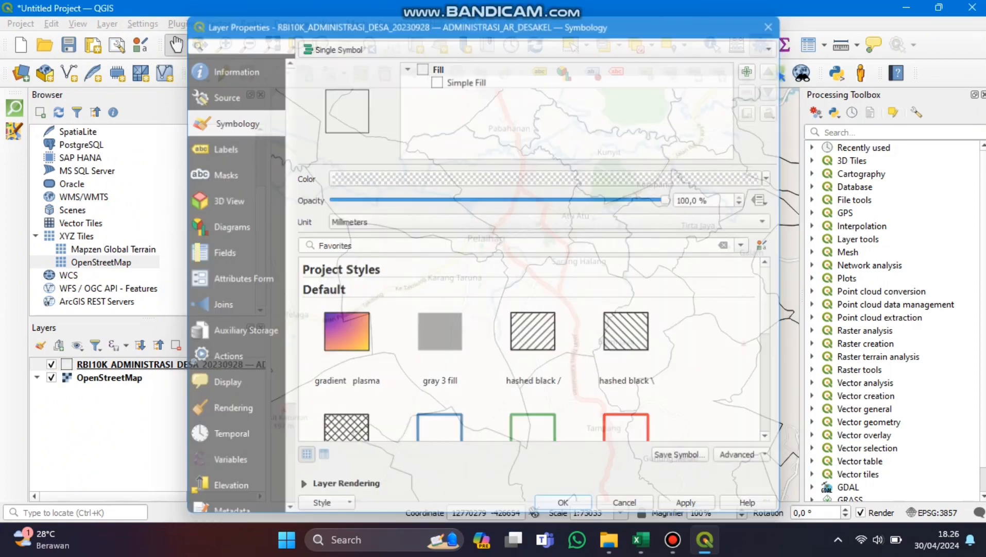
Step: Get OSM info for a point on the map at Pelaihari using the OSMInfo plugin
{"action": "scroll", "coordinate": [524, 294], "scroll_direction": "down", "scroll_amount": 2}
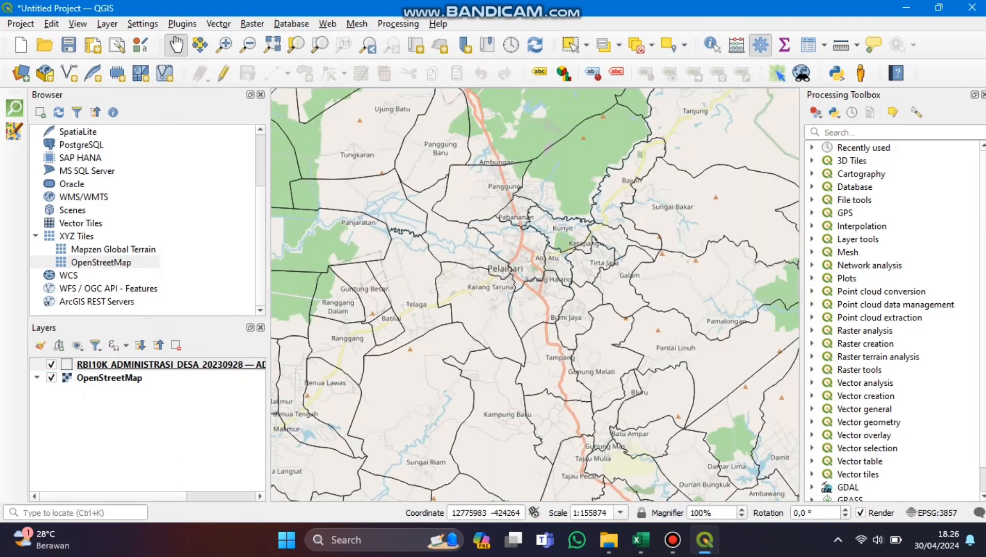
{"action": "left_click_drag", "start_coordinate": [505, 280], "coordinate": [518, 291]}
{"action": "scroll", "coordinate": [518, 291], "scroll_direction": "down", "scroll_amount": 1}
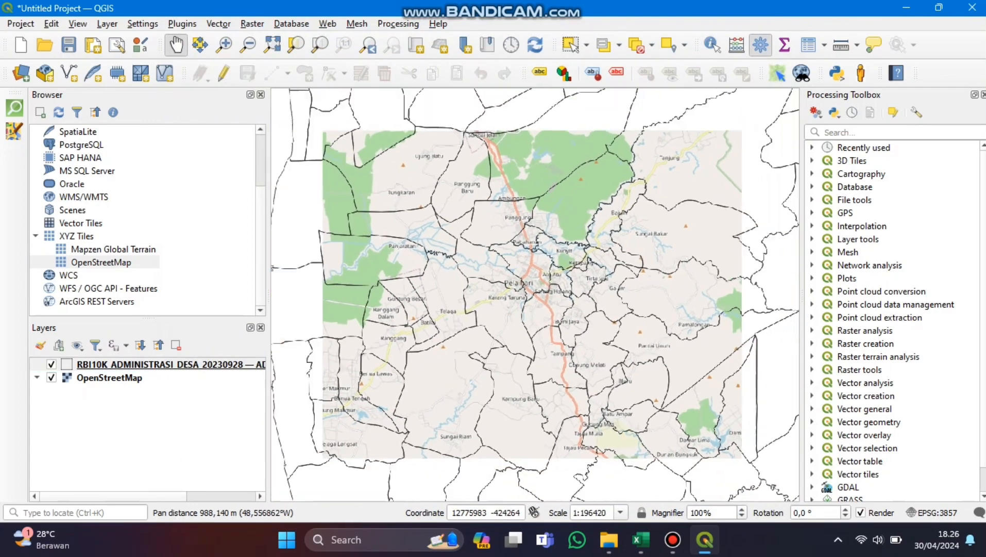
{"action": "scroll", "coordinate": [518, 291], "scroll_direction": "up", "scroll_amount": 2}
{"action": "scroll", "coordinate": [520, 291], "scroll_direction": "up", "scroll_amount": 1}
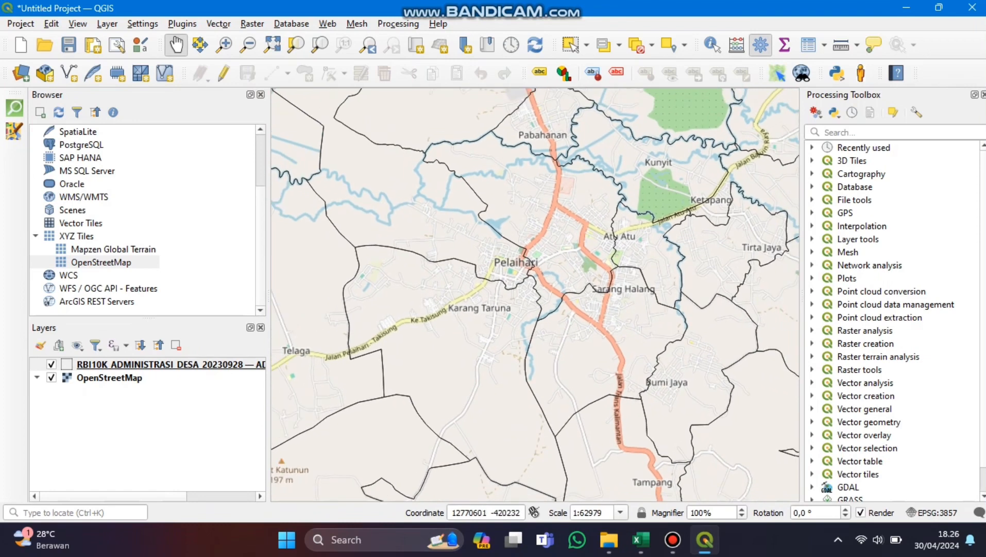
{"action": "left_click", "coordinate": [327, 23]}
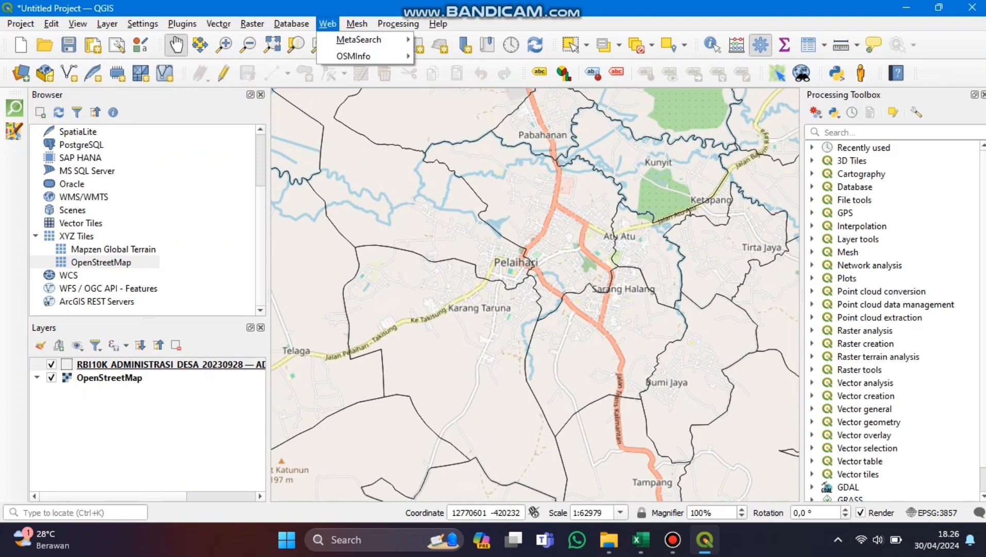
{"action": "mouse_move", "coordinate": [353, 57]}
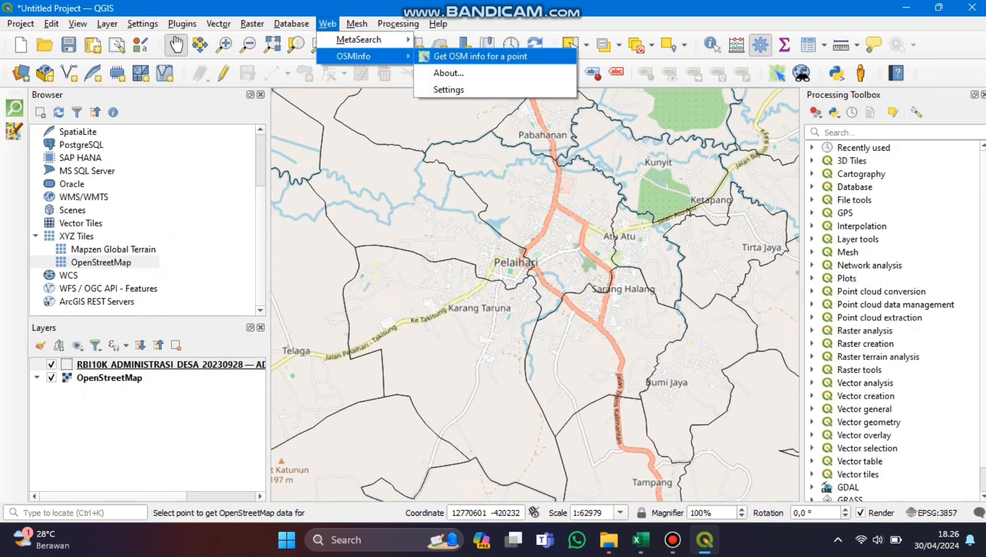
{"action": "left_click", "coordinate": [479, 56]}
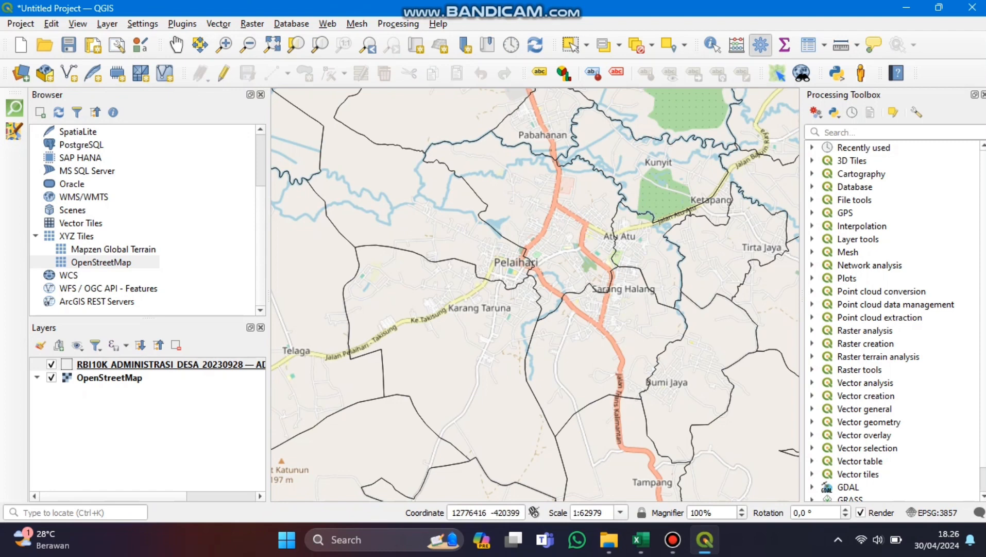
{"action": "left_click", "coordinate": [530, 258]}
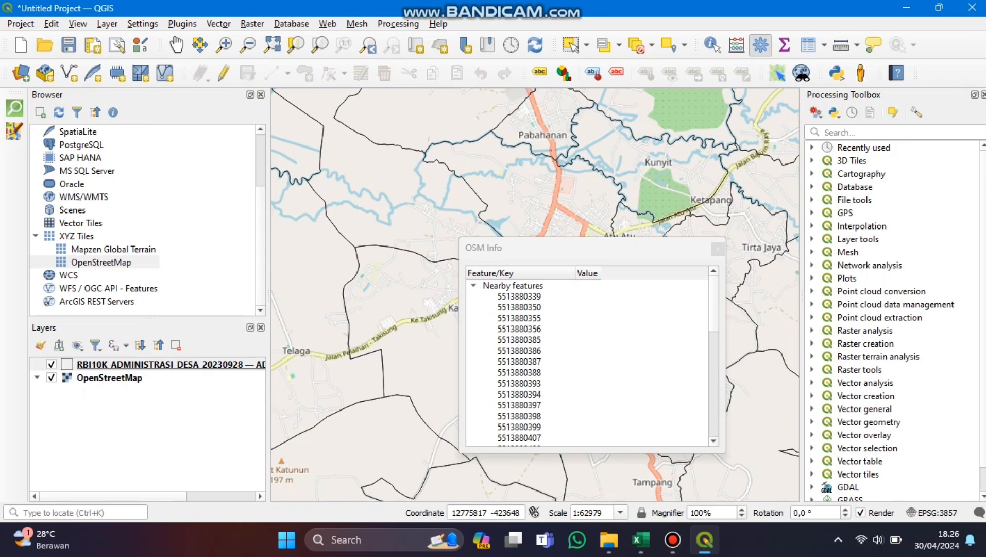
Step: Save the enclosing Tanah Laut feature from the OSM results in a new temporary layer and close the results
{"action": "scroll", "coordinate": [587, 361], "scroll_direction": "down", "scroll_amount": 10}
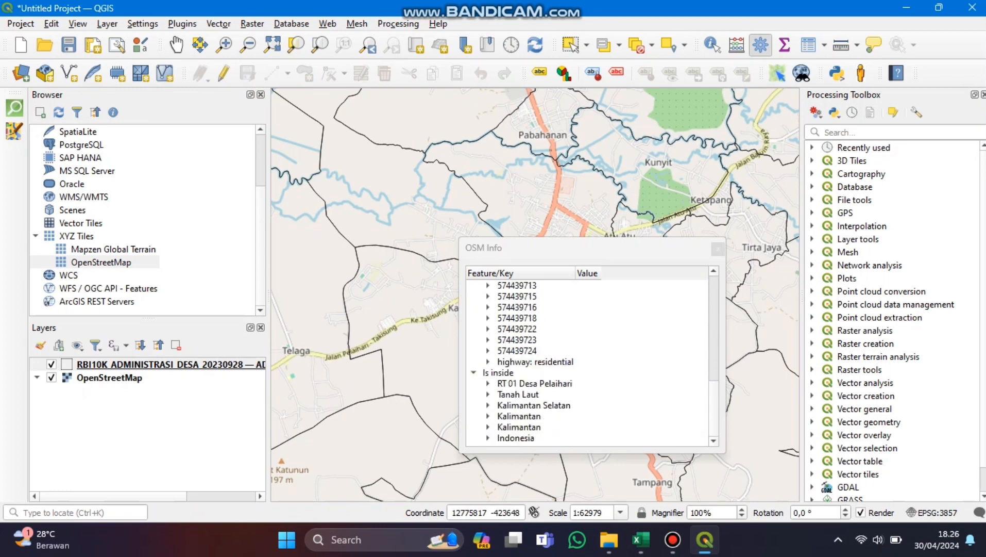
{"action": "left_click", "coordinate": [519, 395]}
{"action": "right_click", "coordinate": [520, 394]}
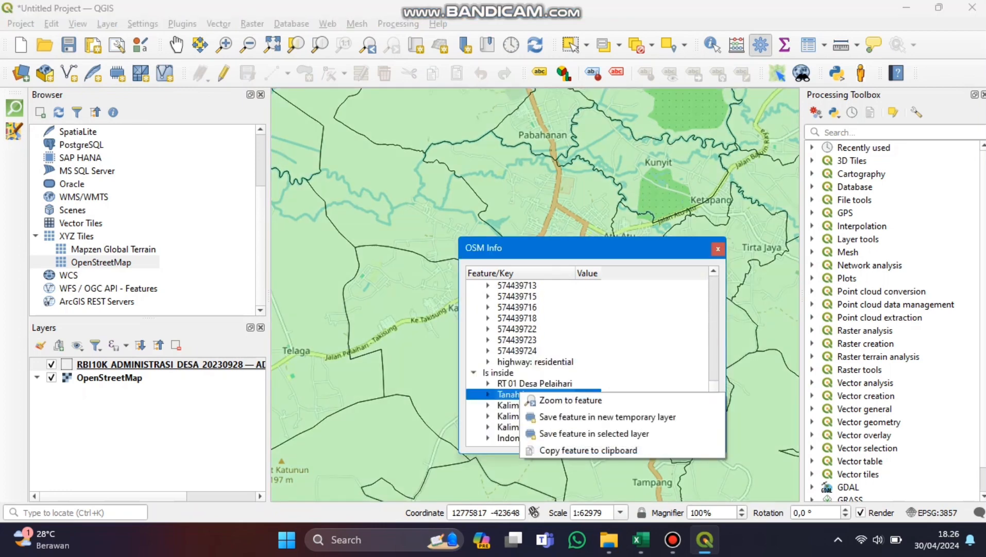
{"action": "left_click", "coordinate": [607, 416]}
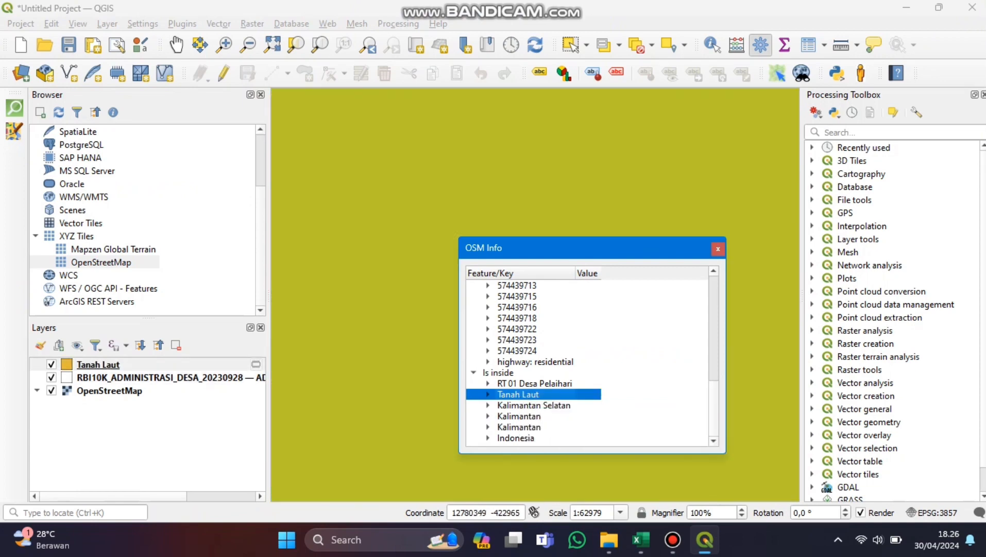
{"action": "scroll", "coordinate": [588, 361], "scroll_direction": "up", "scroll_amount": 4}
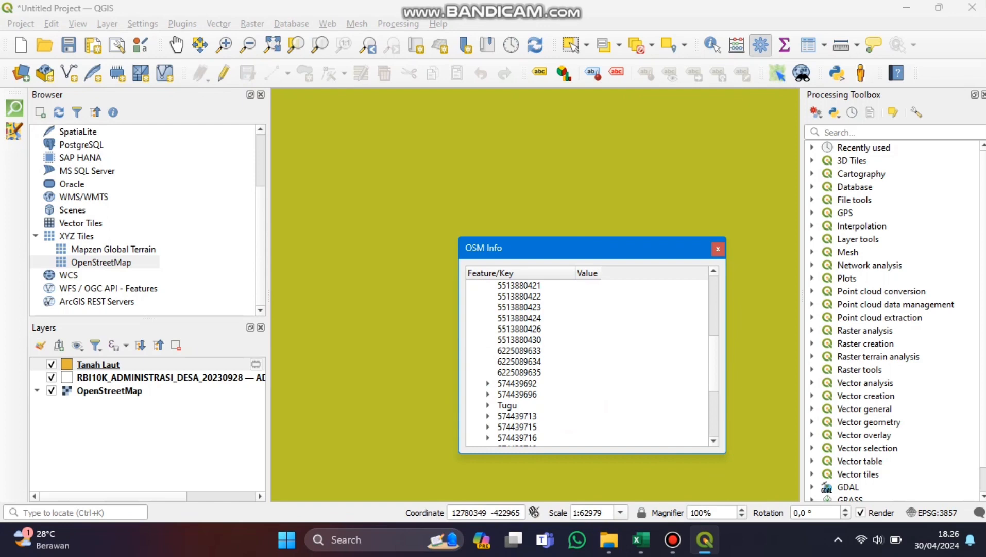
{"action": "left_click", "coordinate": [719, 249]}
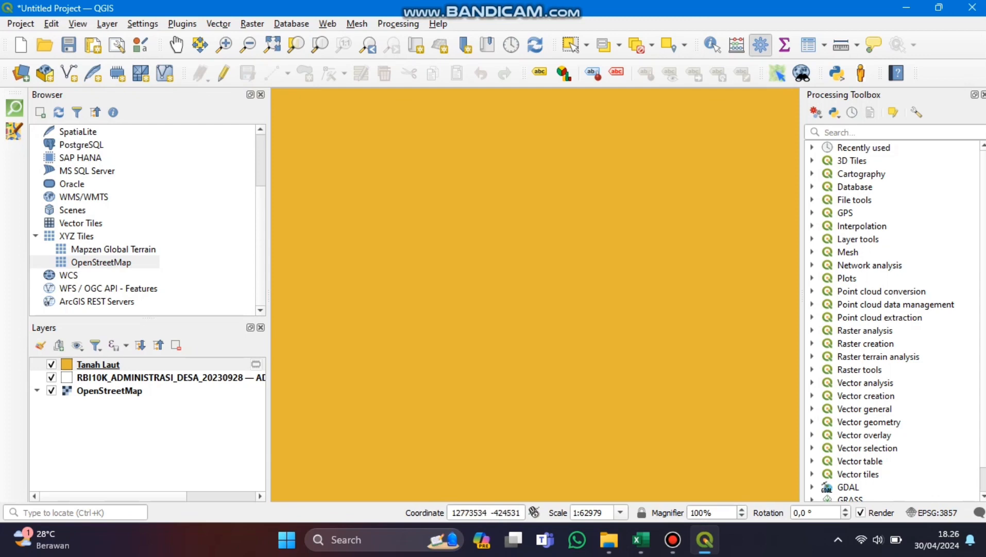
Step: Bring the whole Tanah Laut polygon into view and set its layer's fill colour to white
{"action": "scroll", "coordinate": [535, 294], "scroll_direction": "down", "scroll_amount": 1}
{"action": "left_click", "coordinate": [176, 45]}
{"action": "scroll", "coordinate": [520, 244], "scroll_direction": "down", "scroll_amount": 2}
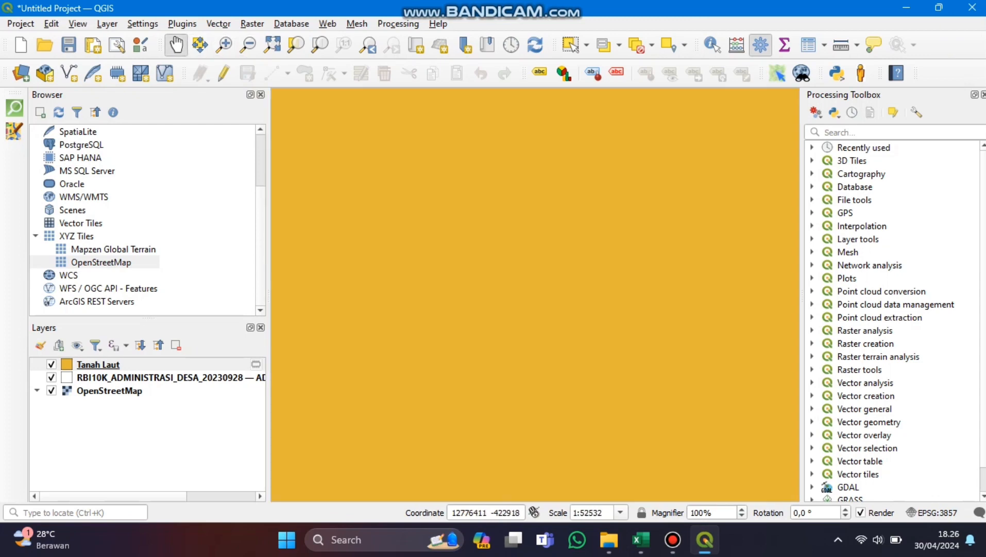
{"action": "scroll", "coordinate": [520, 243], "scroll_direction": "down", "scroll_amount": 2}
{"action": "scroll", "coordinate": [520, 243], "scroll_direction": "up", "scroll_amount": 1}
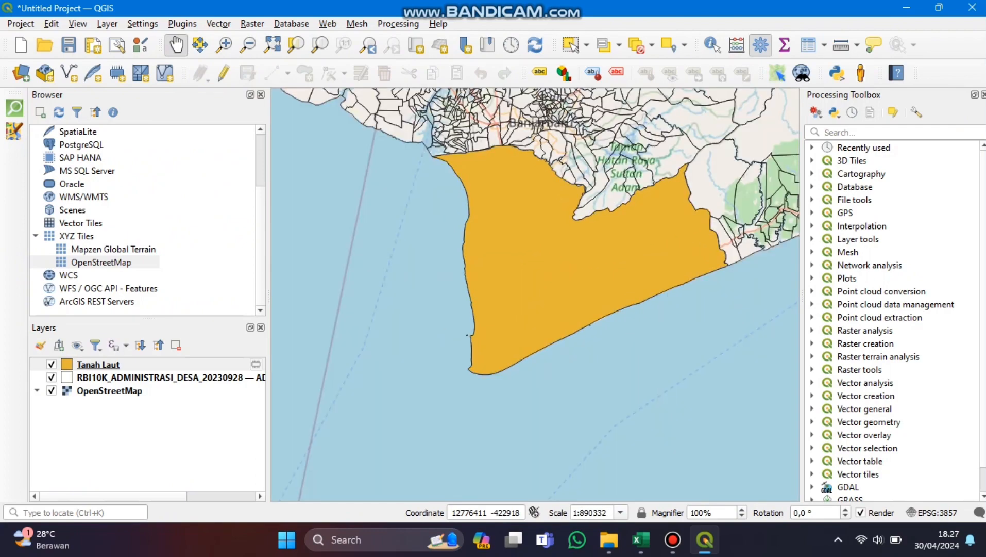
{"action": "left_click", "coordinate": [98, 365]}
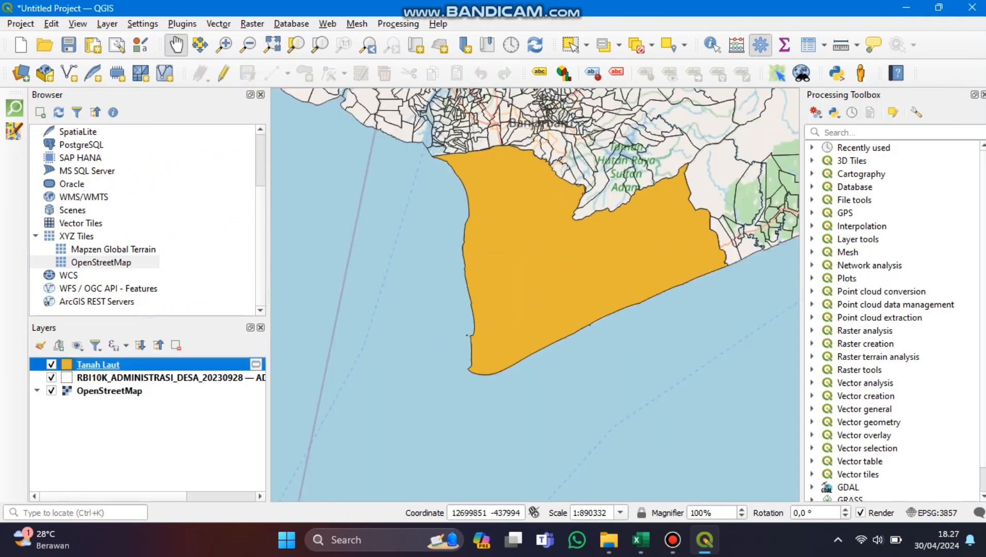
{"action": "double_click", "coordinate": [98, 364]}
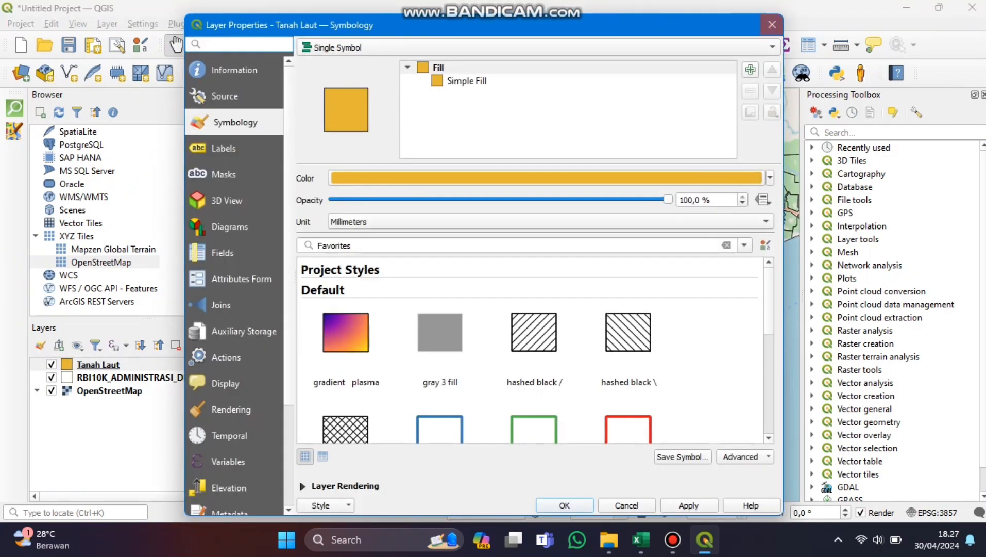
{"action": "left_click", "coordinate": [770, 178]}
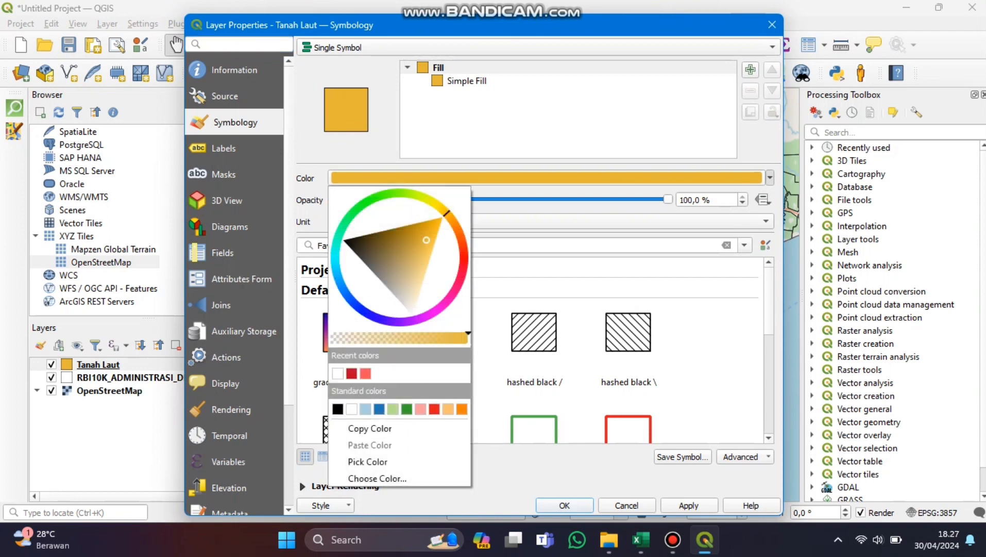
{"action": "left_click", "coordinate": [338, 373]}
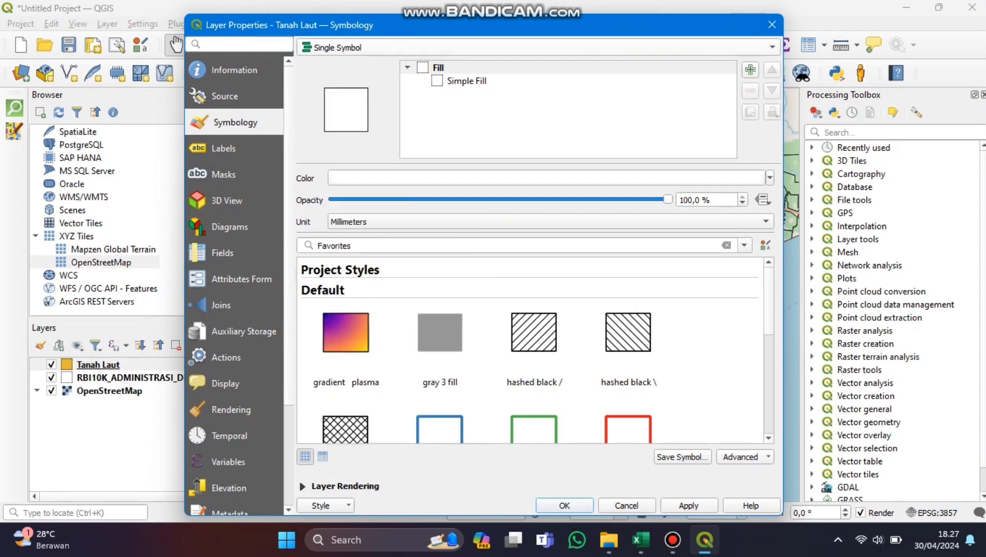
Step: Switch the Tanah Laut layer's symbology to Inverted Polygons so the area outside the regency is masked
{"action": "left_click", "coordinate": [538, 47]}
{"action": "left_click", "coordinate": [538, 123]}
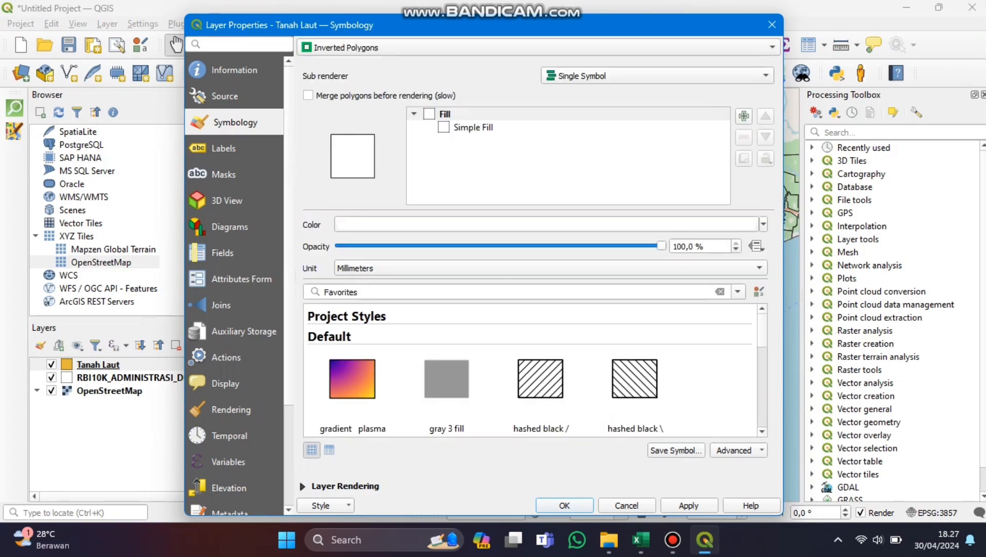
{"action": "left_click", "coordinate": [565, 505]}
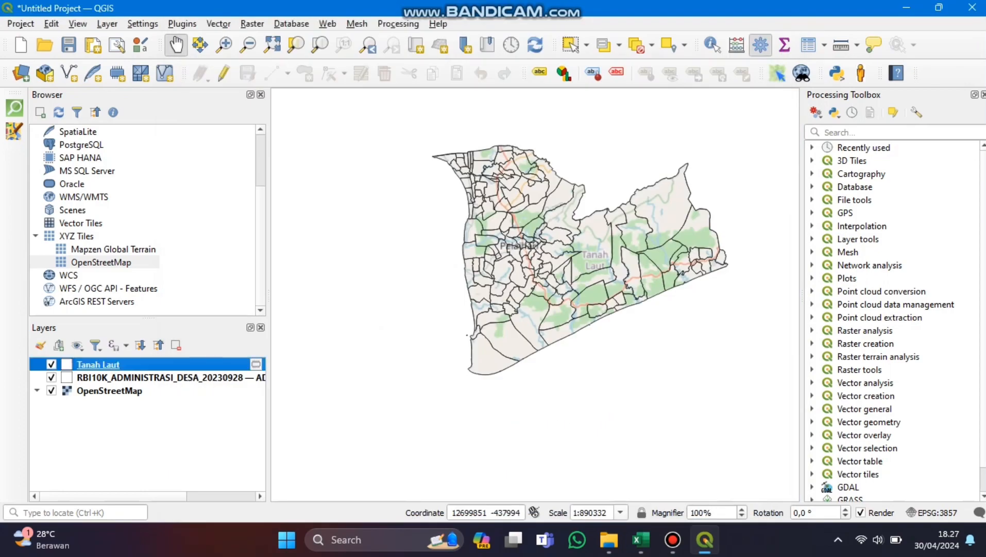
Step: Zoom the map in to the village boundaries around Pelaihari and Karang Taruna
{"action": "scroll", "coordinate": [527, 248], "scroll_direction": "up", "scroll_amount": 3}
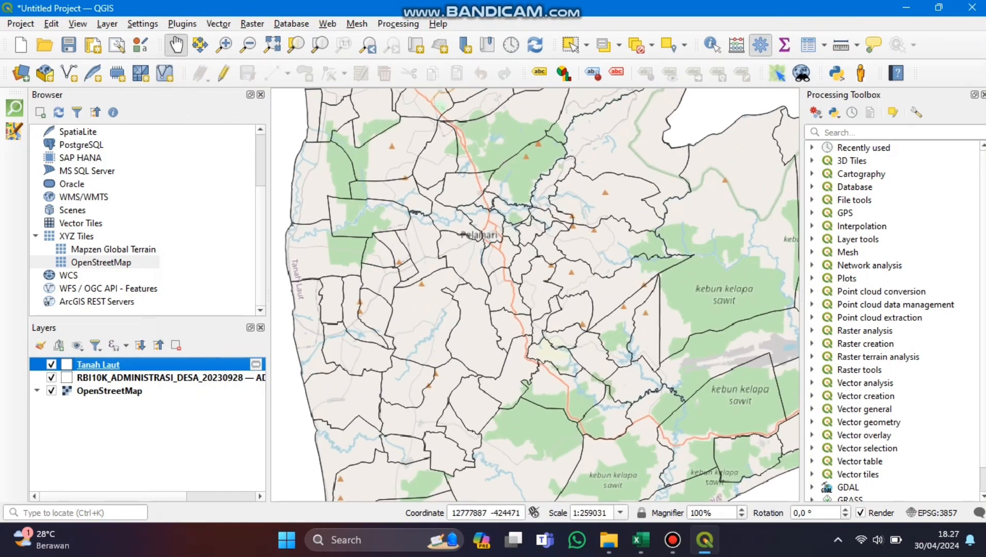
{"action": "scroll", "coordinate": [492, 244], "scroll_direction": "up", "scroll_amount": 1}
{"action": "left_click_drag", "start_coordinate": [456, 227], "coordinate": [491, 225]}
{"action": "scroll", "coordinate": [486, 225], "scroll_direction": "up", "scroll_amount": 4}
{"action": "scroll", "coordinate": [535, 294], "scroll_direction": "down", "scroll_amount": 2}
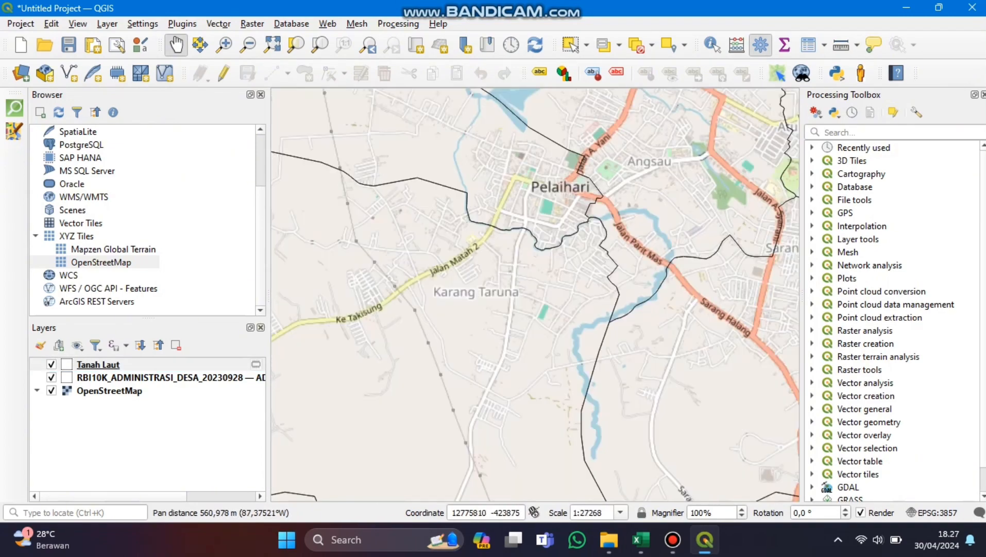
Step: Create a polygon shapefile named Desamatah with the default CRS EPSG:4326 - WGS 84, overwriting the existing file
{"action": "left_click_drag", "start_coordinate": [543, 199], "coordinate": [635, 145]}
{"action": "scroll", "coordinate": [568, 204], "scroll_direction": "down", "scroll_amount": 1}
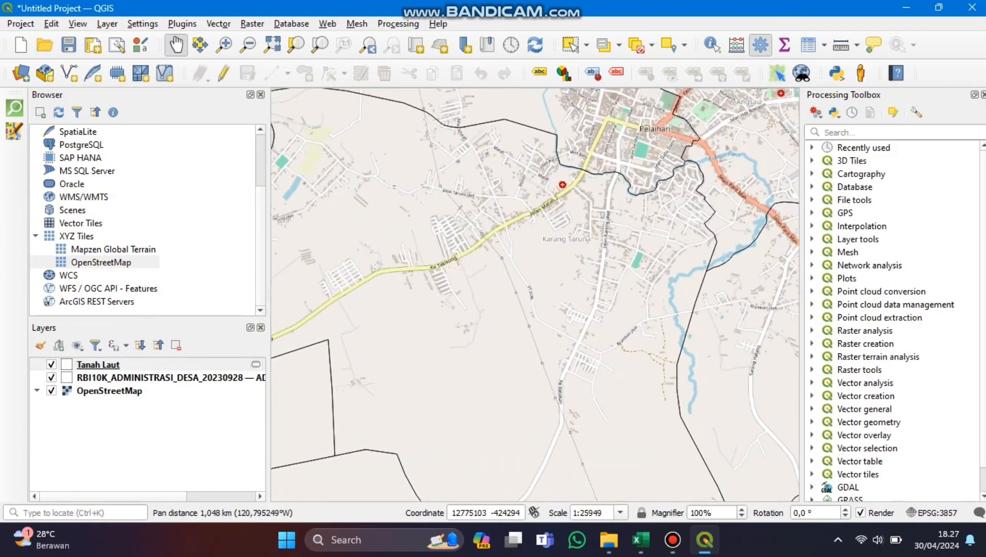
{"action": "scroll", "coordinate": [557, 225], "scroll_direction": "down", "scroll_amount": 1}
{"action": "left_click_drag", "start_coordinate": [567, 287], "coordinate": [536, 273]}
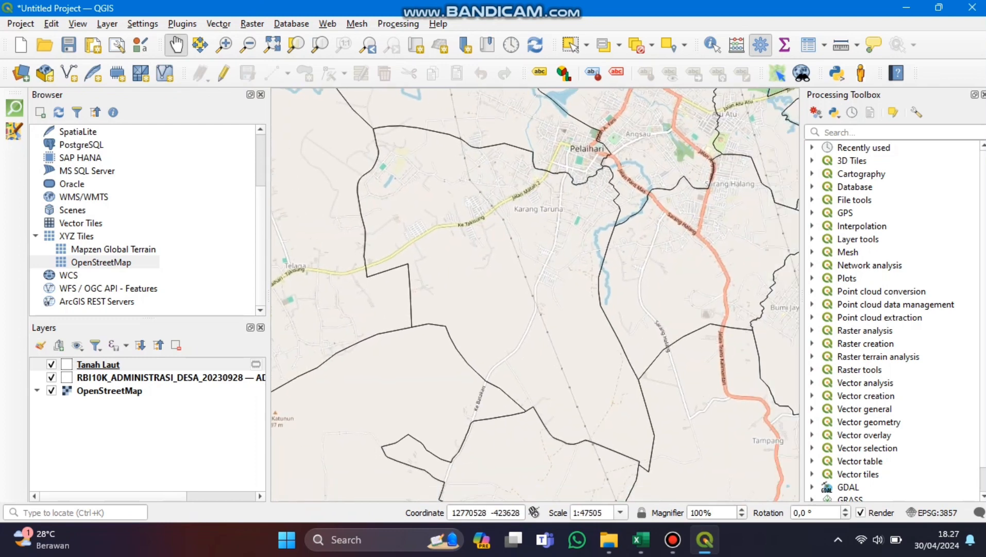
{"action": "left_click", "coordinate": [70, 73]}
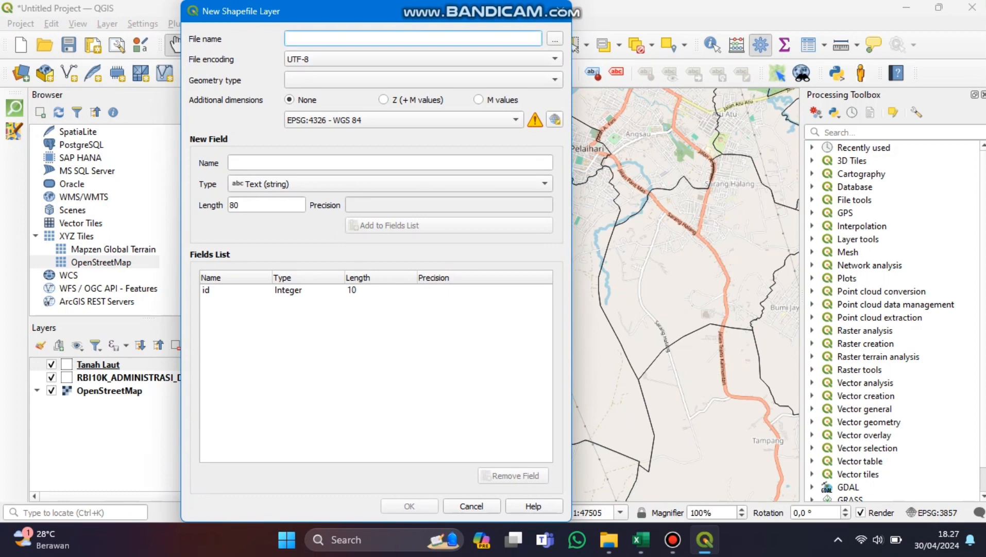
{"action": "type", "text": "Desamatah"}
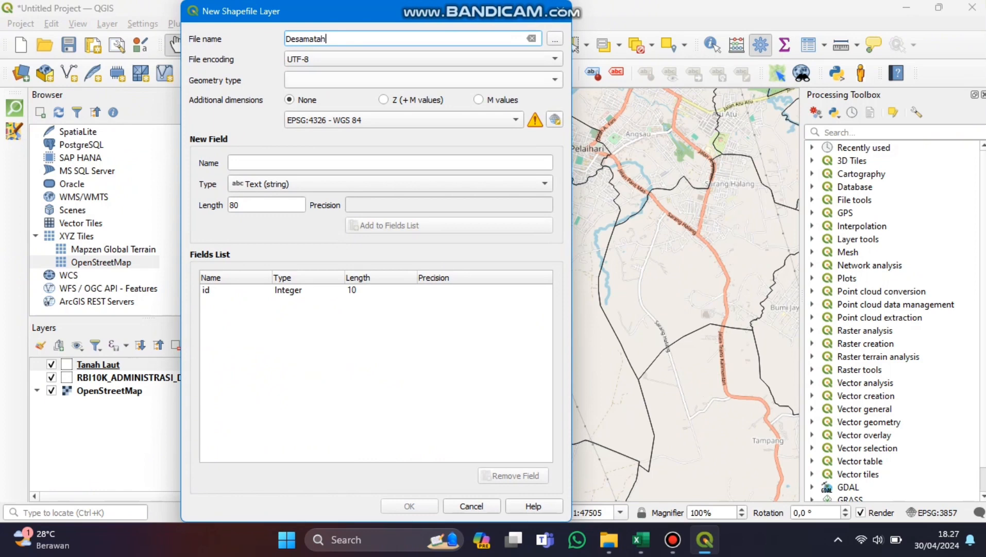
{"action": "left_click", "coordinate": [423, 80]}
{"action": "left_click", "coordinate": [423, 140]}
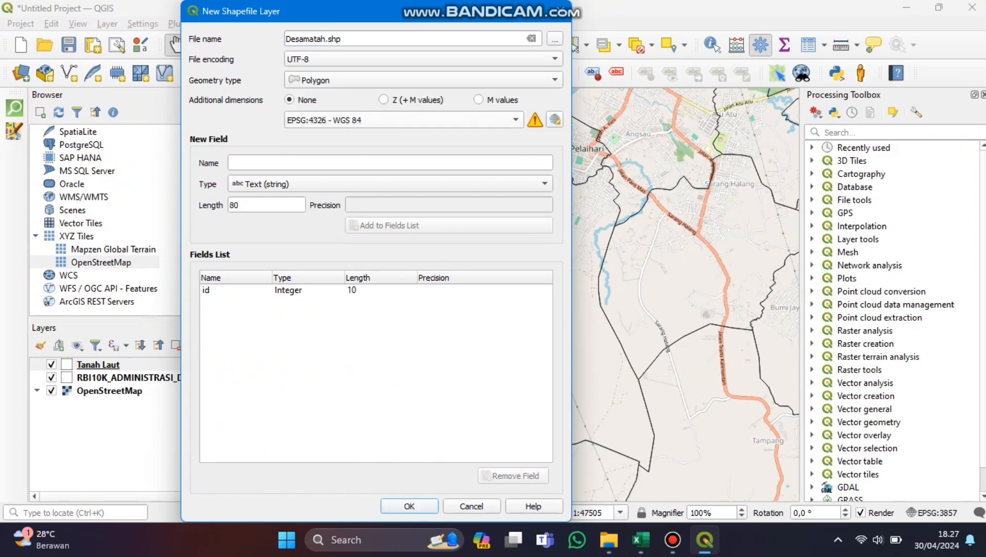
{"action": "left_click", "coordinate": [404, 120]}
{"action": "left_click", "coordinate": [404, 149]}
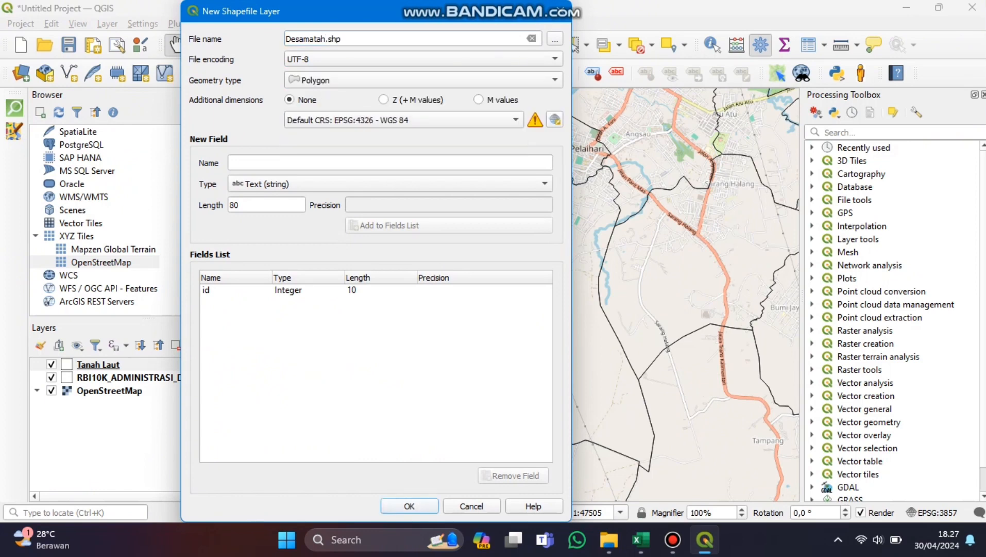
{"action": "key", "text": "Return"}
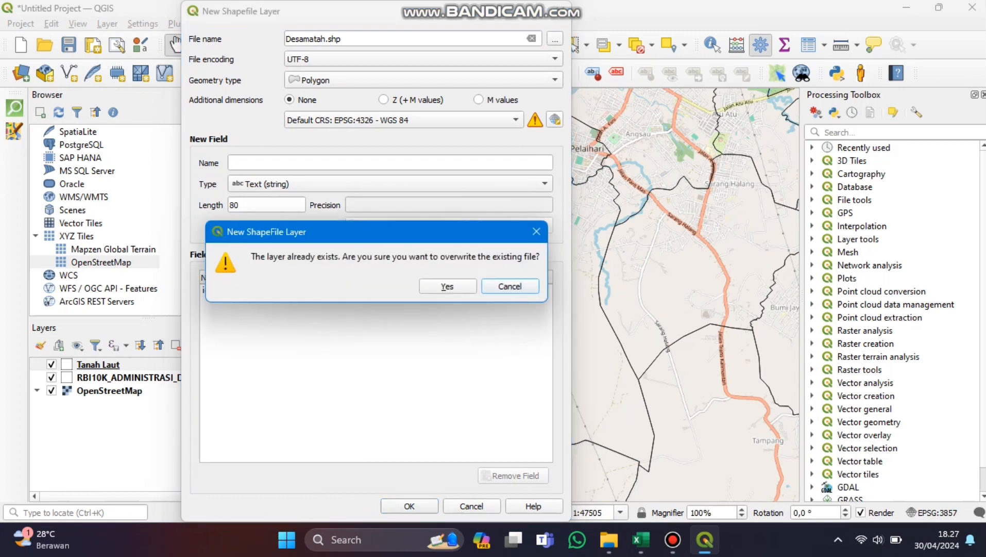
{"action": "left_click", "coordinate": [447, 286]}
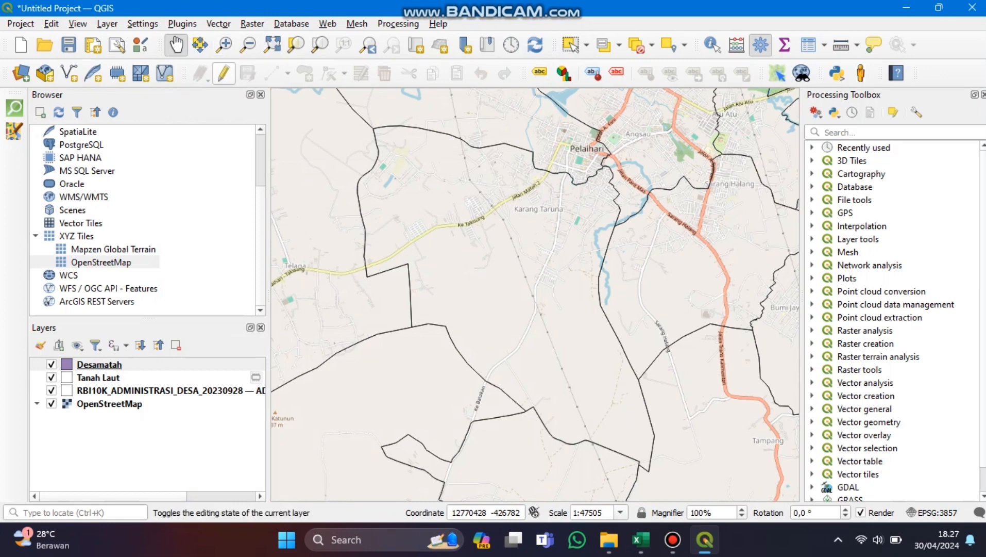
Step: Start a polygon in the Desamatah layer and trace Karang Taruna's northern village boundary from its northwest corner to just south of Pelaihari
{"action": "left_click", "coordinate": [223, 73]}
{"action": "left_click", "coordinate": [304, 73]}
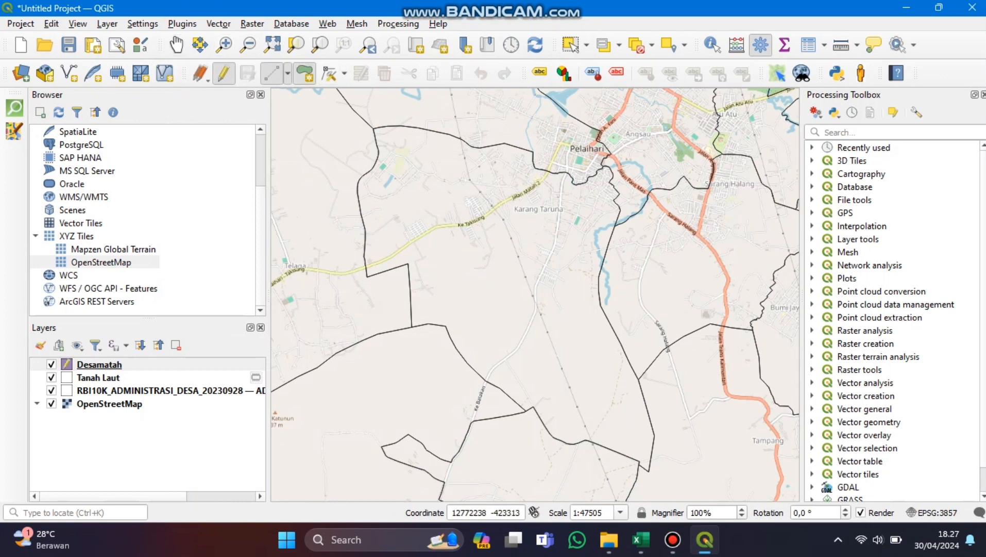
{"action": "left_click", "coordinate": [374, 128]}
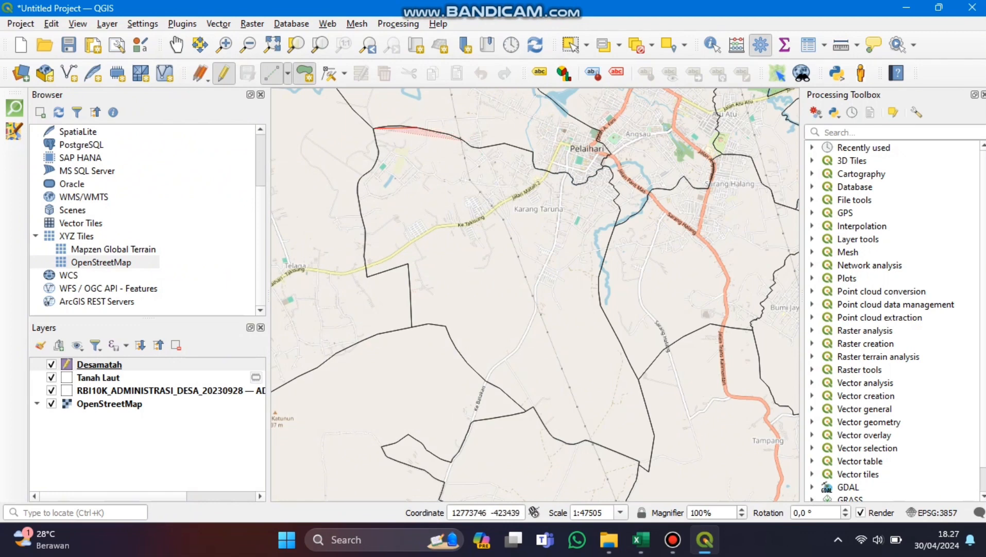
{"action": "left_click", "coordinate": [464, 135]}
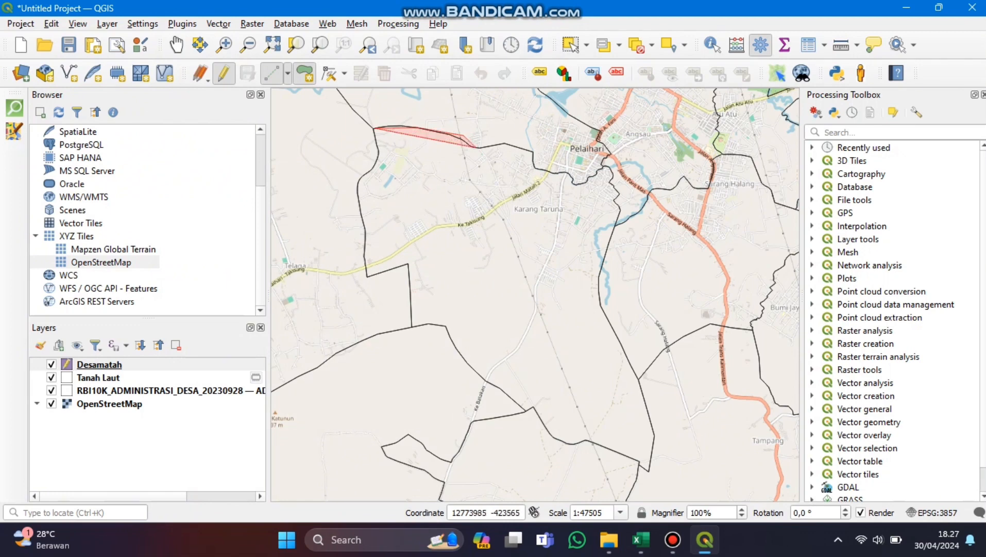
{"action": "left_click", "coordinate": [470, 142]}
{"action": "left_click", "coordinate": [494, 145]}
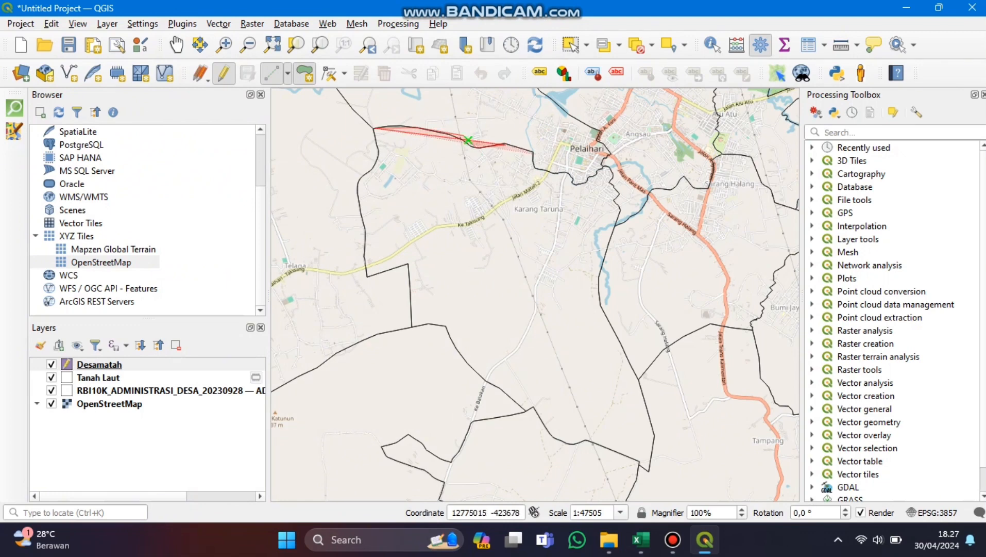
{"action": "left_click", "coordinate": [534, 152]}
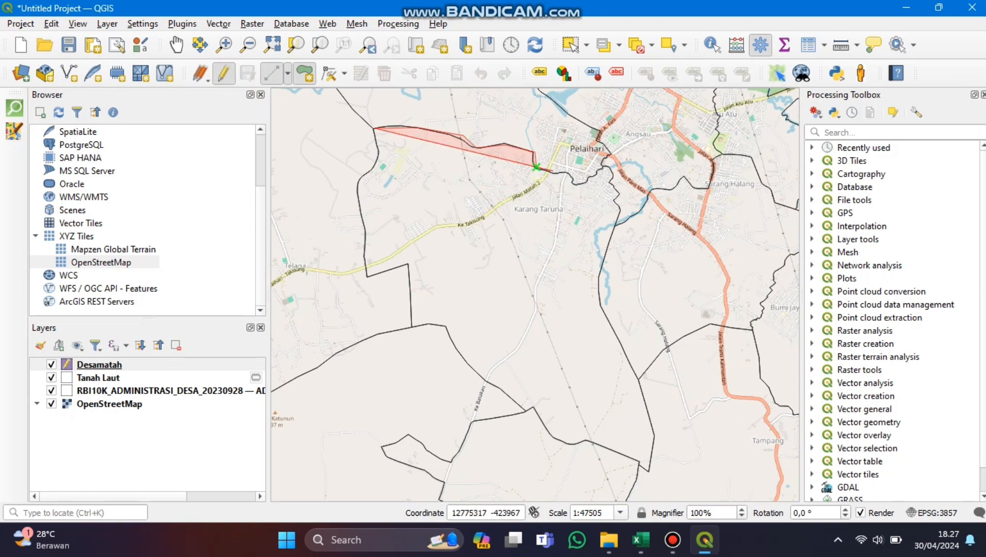
{"action": "left_click", "coordinate": [572, 172]}
{"action": "right_click", "coordinate": [536, 164]}
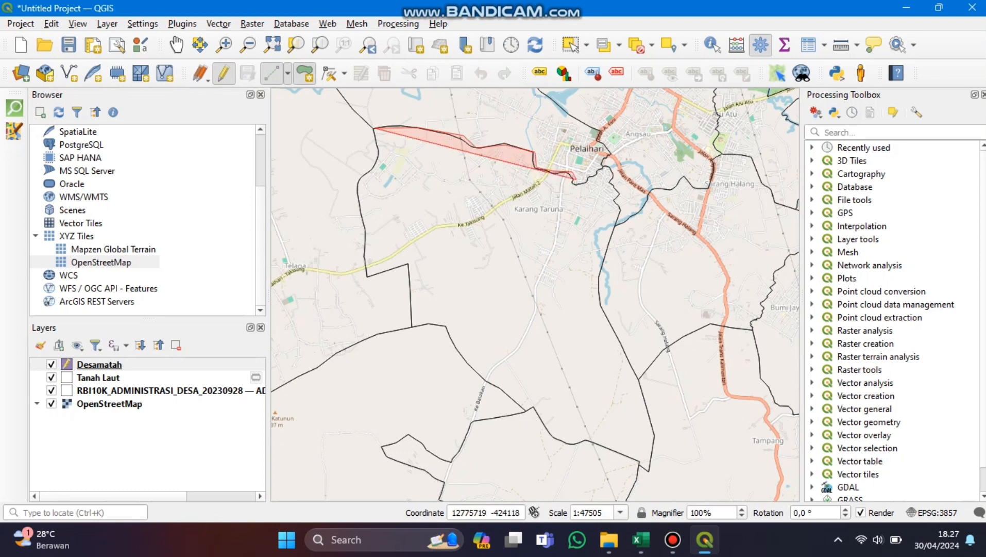
{"action": "left_click", "coordinate": [587, 180]}
{"action": "left_click", "coordinate": [595, 175]}
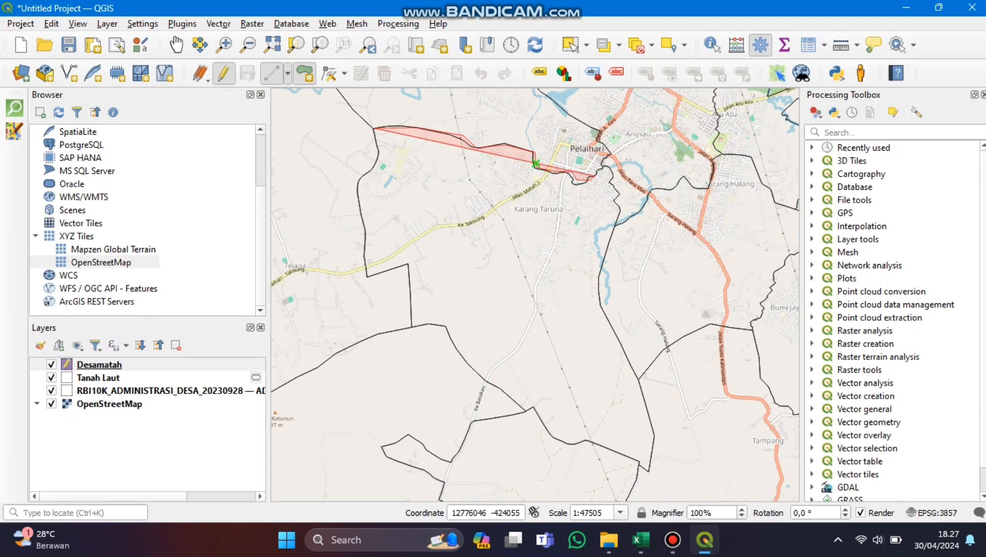
{"action": "left_click", "coordinate": [601, 171]}
{"action": "left_click", "coordinate": [612, 163]}
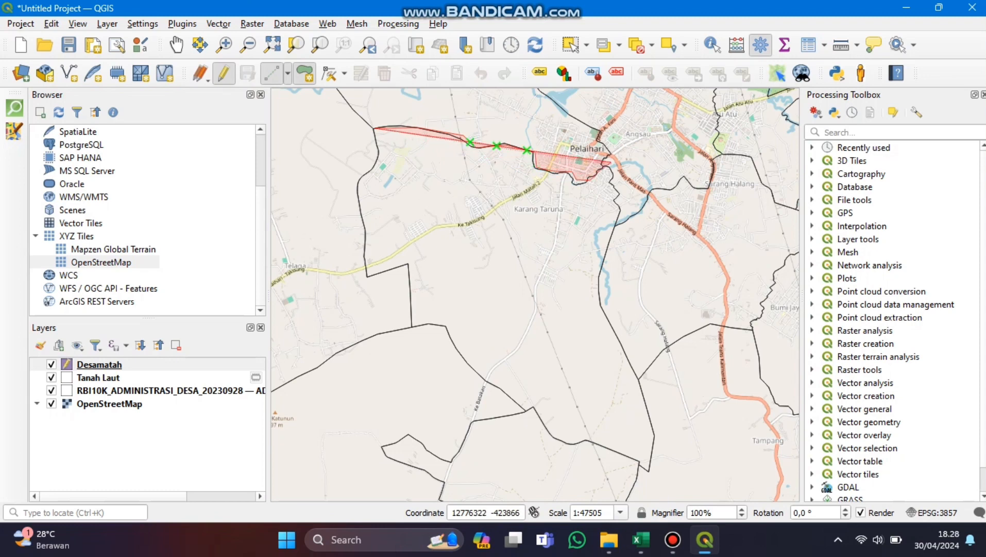
Step: Continue the polygon along Karang Taruna's eastern village boundary down to its southeastern tip
{"action": "left_click", "coordinate": [613, 176]}
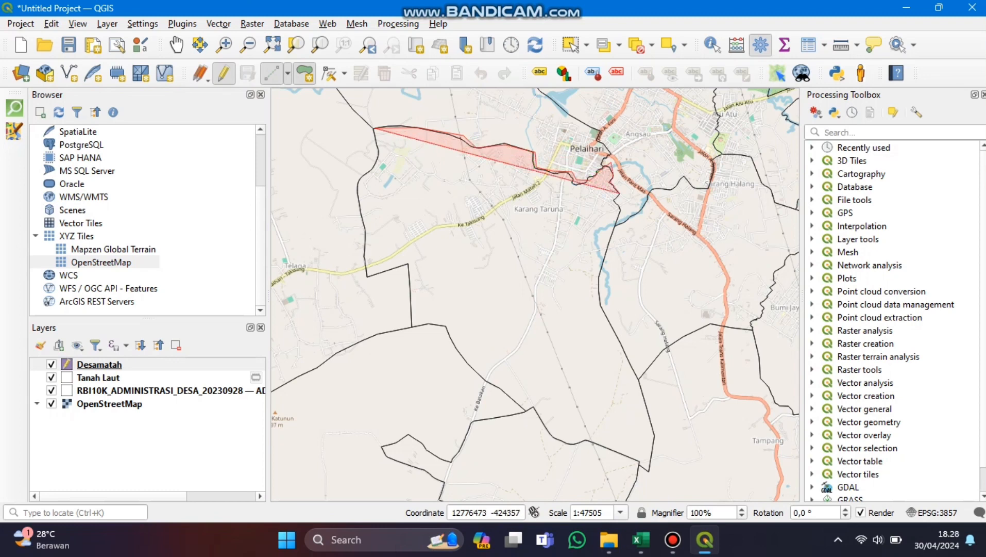
{"action": "left_click", "coordinate": [620, 209]}
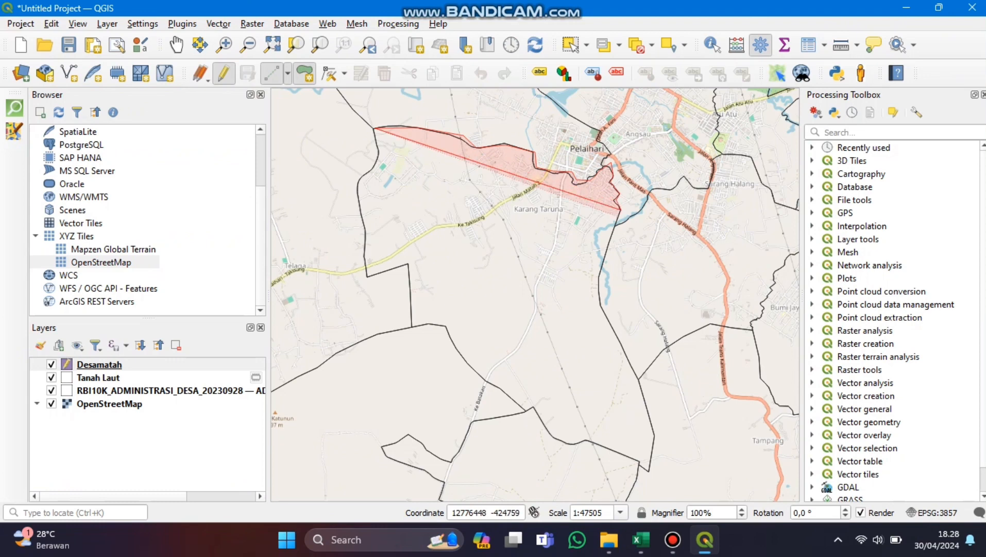
{"action": "left_click", "coordinate": [599, 275]}
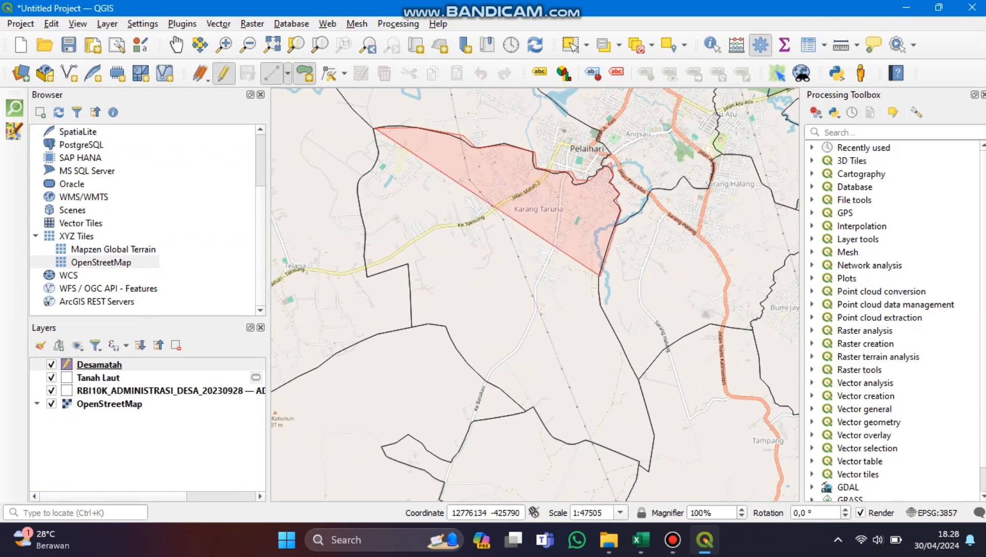
{"action": "left_click", "coordinate": [601, 308]}
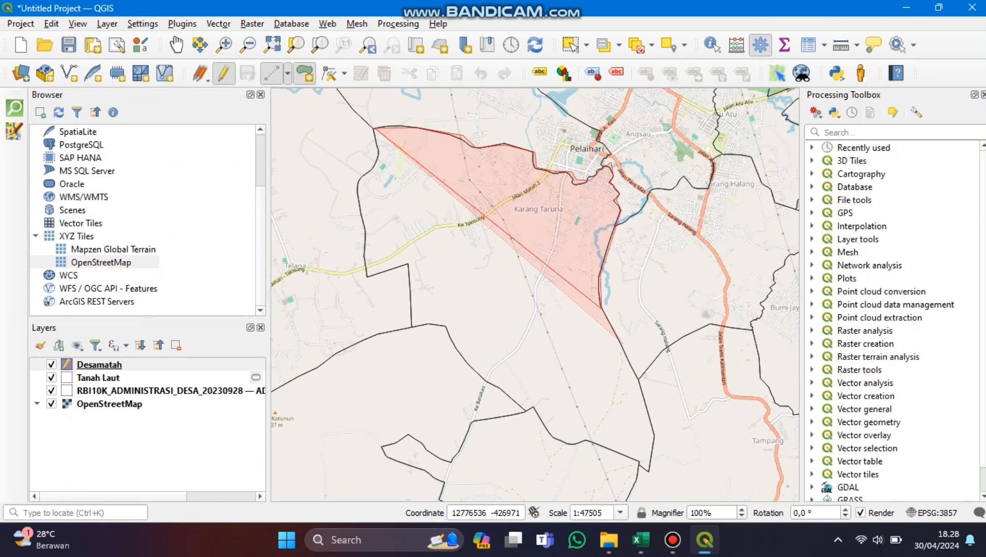
{"action": "left_click", "coordinate": [639, 387]}
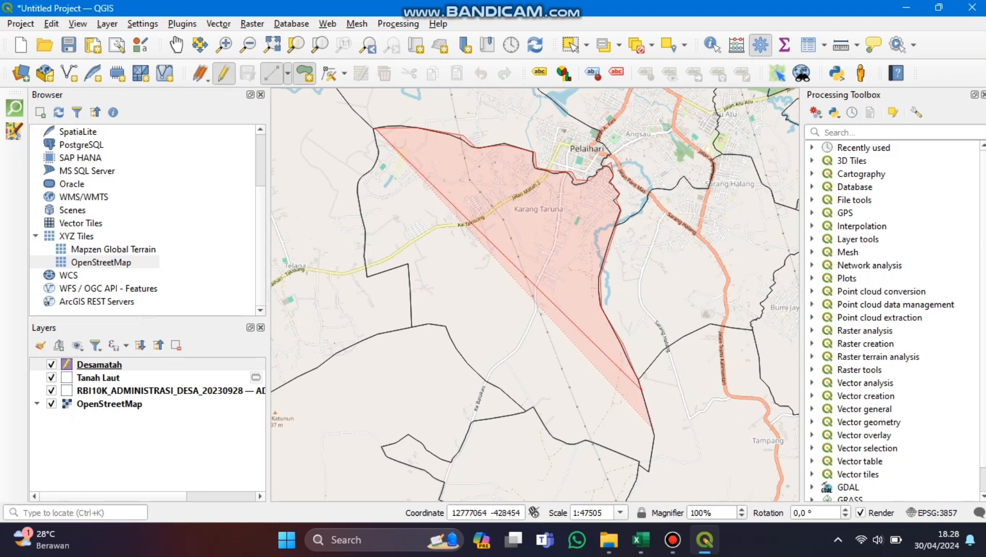
{"action": "left_click", "coordinate": [655, 437]}
{"action": "left_click", "coordinate": [648, 470]}
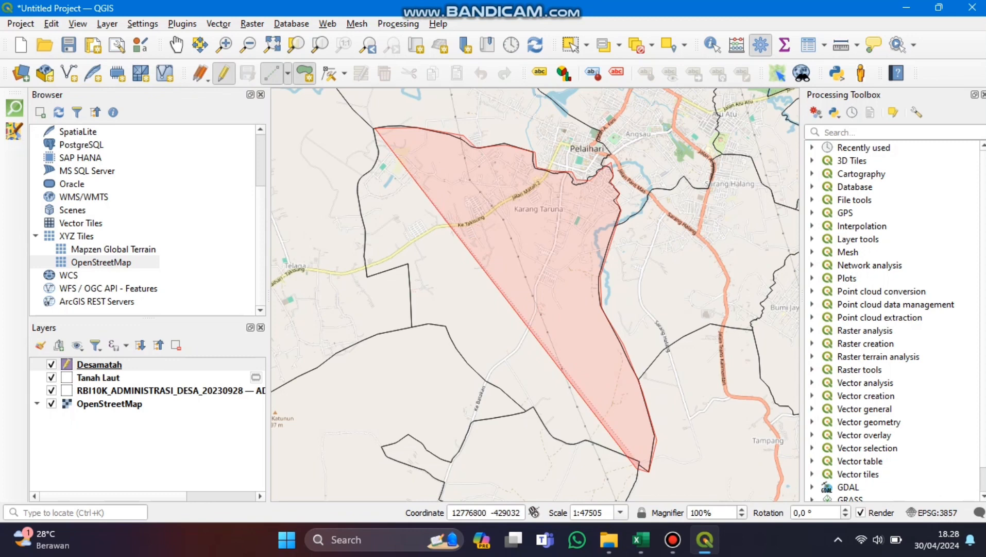
Step: Continue the polygon along the village's southern and southwestern boundary up to the corner southeast of Telaga
{"action": "left_click", "coordinate": [639, 462]}
{"action": "left_click", "coordinate": [589, 440]}
{"action": "left_click", "coordinate": [565, 443]}
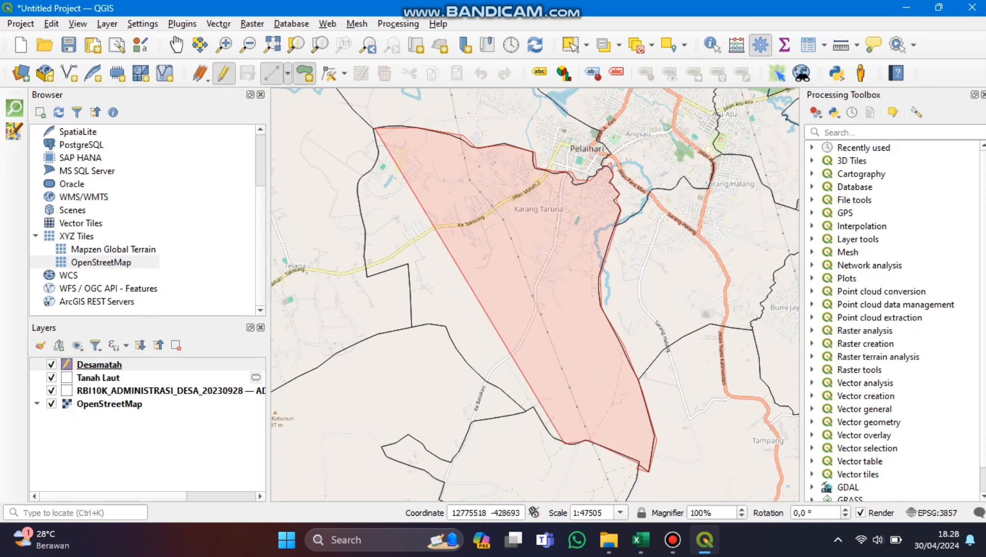
{"action": "left_click", "coordinate": [547, 430]}
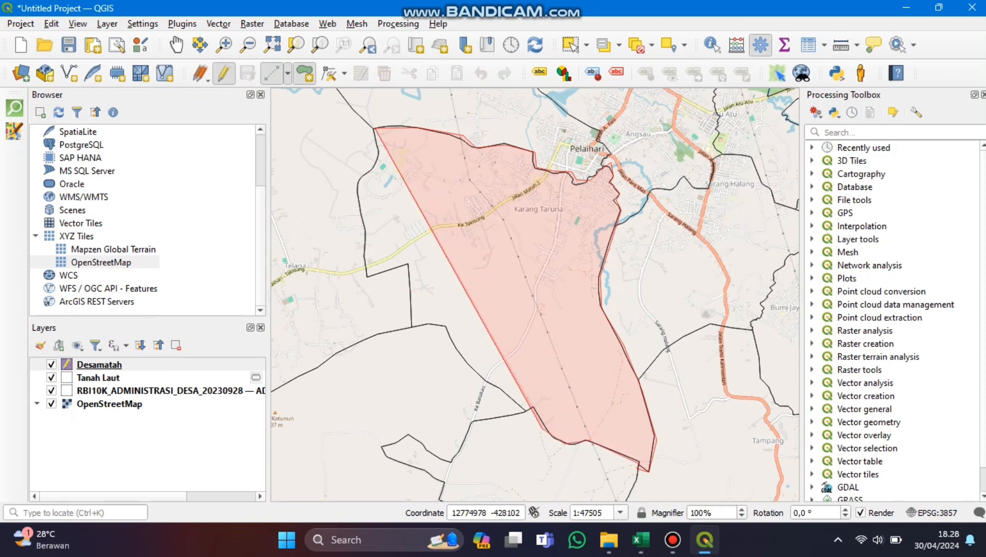
{"action": "left_click", "coordinate": [534, 410]}
{"action": "left_click", "coordinate": [525, 410]}
{"action": "left_click", "coordinate": [495, 384]}
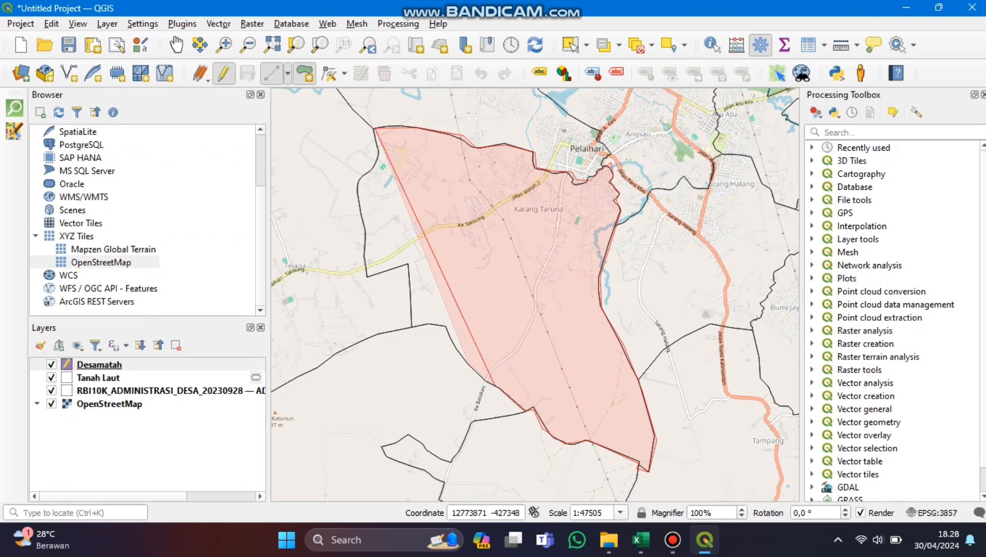
{"action": "left_click", "coordinate": [466, 363]}
{"action": "left_click", "coordinate": [444, 329]}
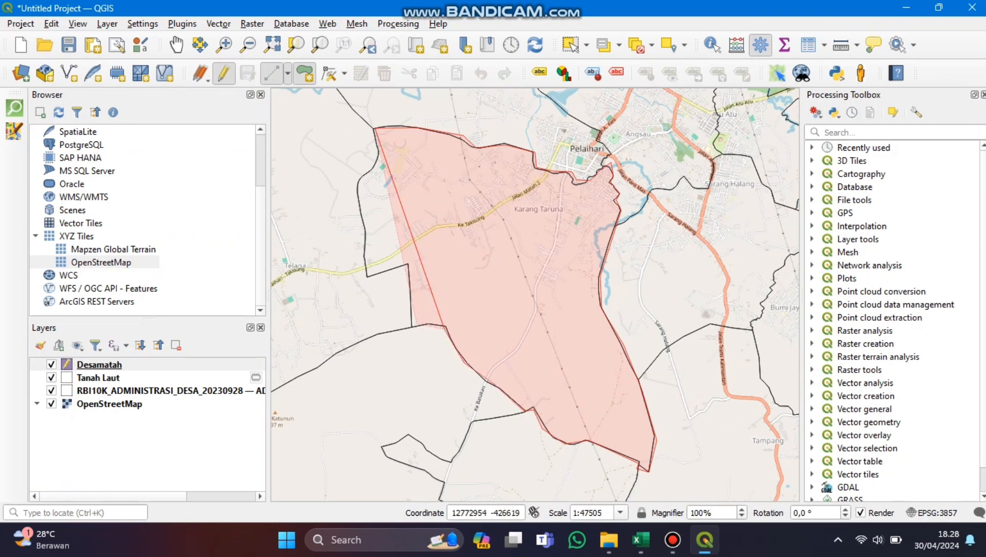
{"action": "left_click", "coordinate": [411, 326]}
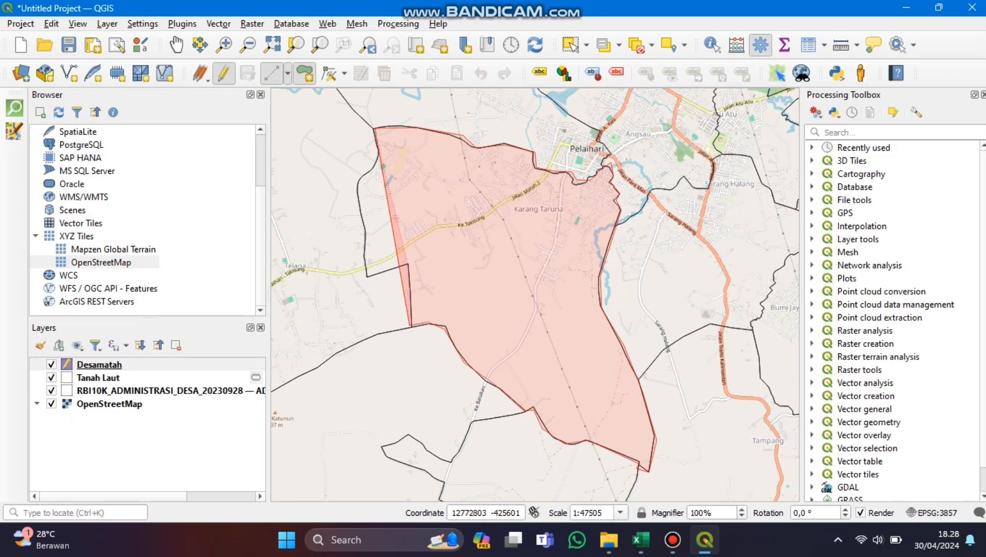
Step: Trace the remaining western boundary, finish the village polygon and give it id 1
{"action": "left_click", "coordinate": [409, 264]}
{"action": "left_click", "coordinate": [367, 277]}
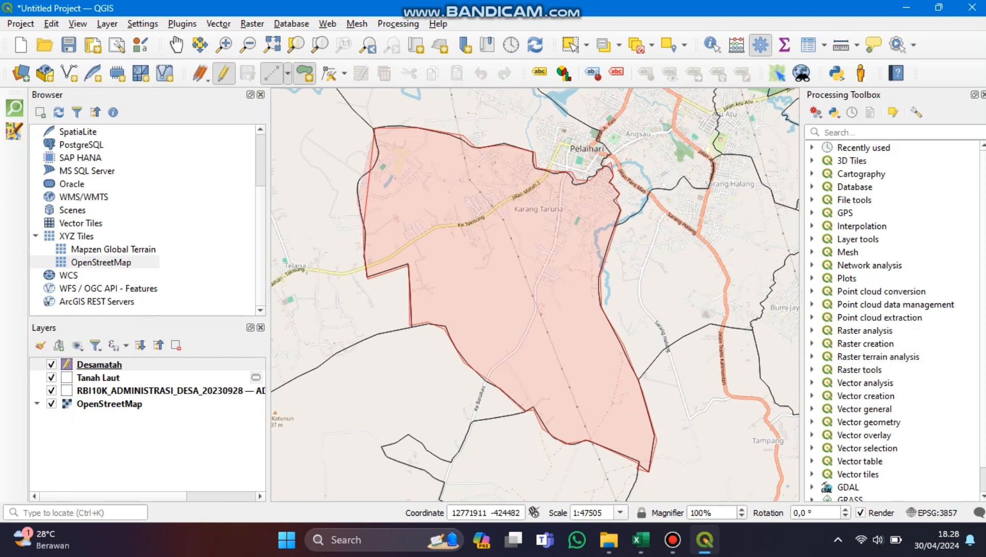
{"action": "left_click", "coordinate": [358, 181]}
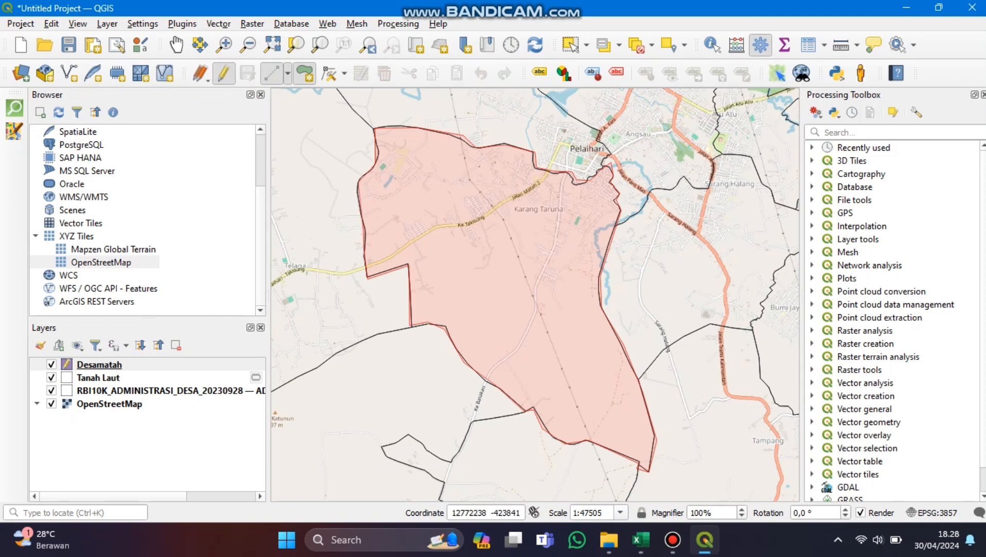
{"action": "right_click", "coordinate": [398, 149]}
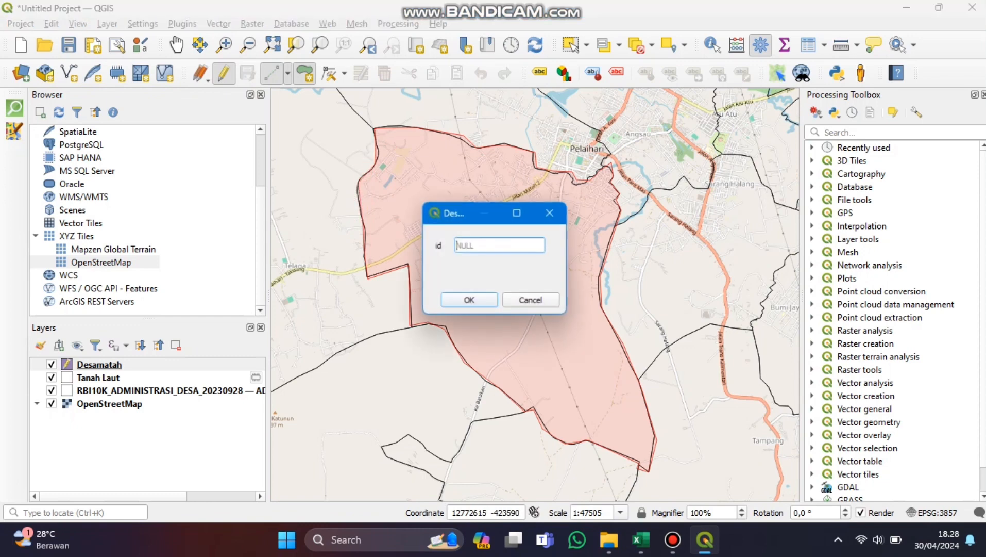
{"action": "type", "text": "1"}
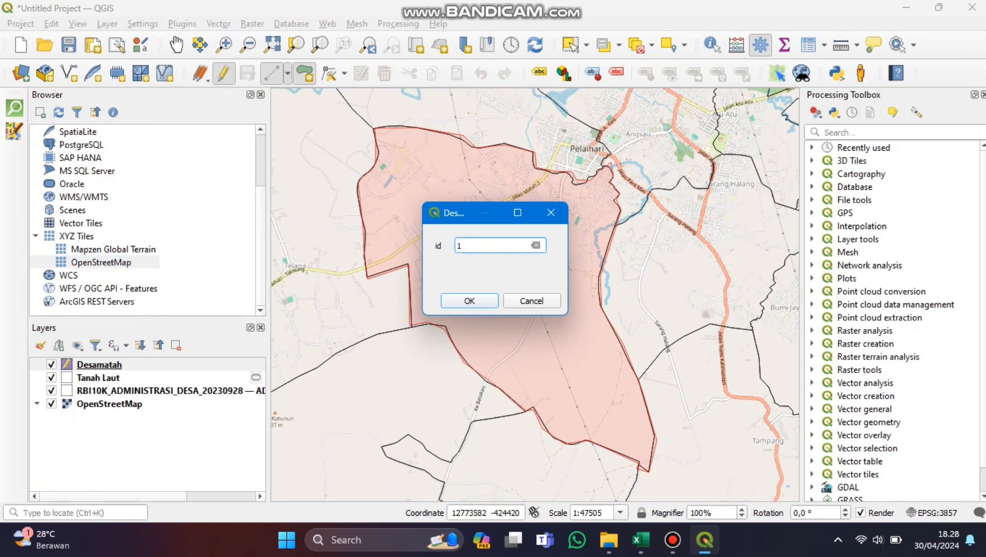
{"action": "key", "text": "Return"}
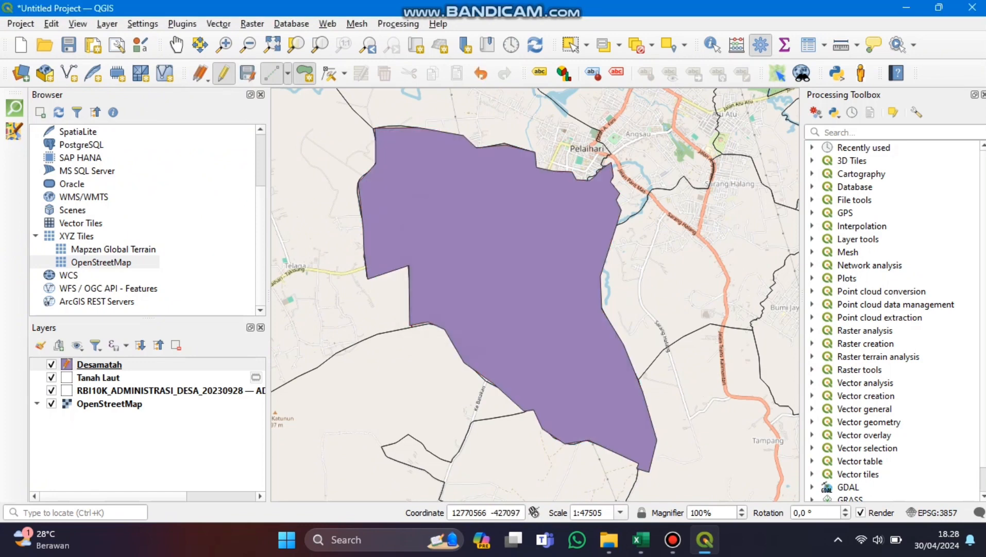
Step: Style the Desamatah layer with a white fill and the Inverted Polygons renderer so everything outside the village is masked
{"action": "left_click", "coordinate": [99, 364]}
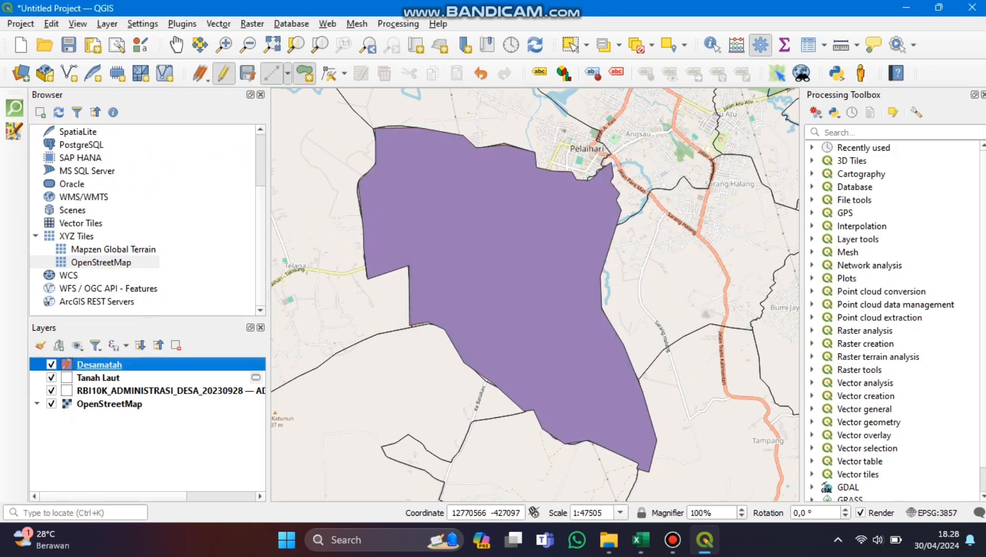
{"action": "double_click", "coordinate": [99, 364]}
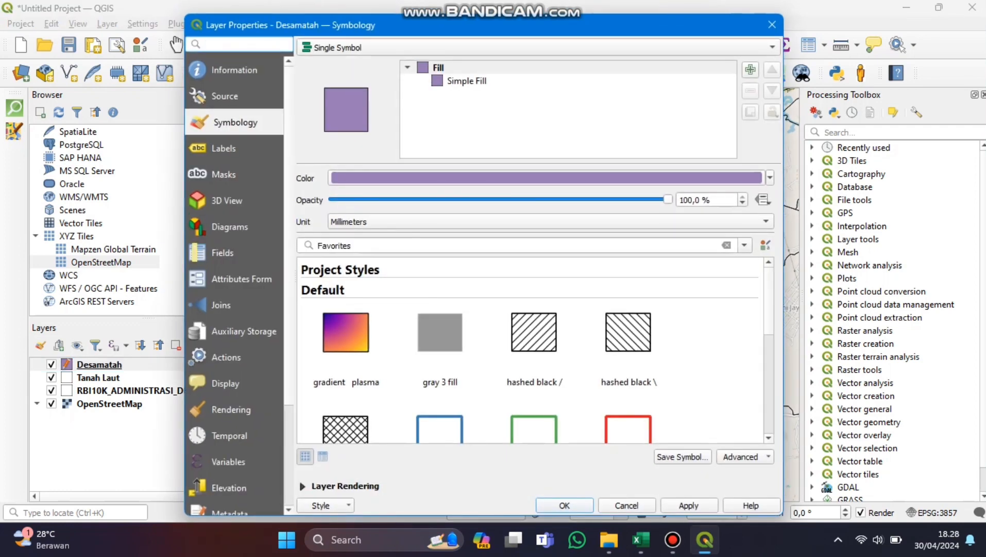
{"action": "left_click", "coordinate": [770, 178]}
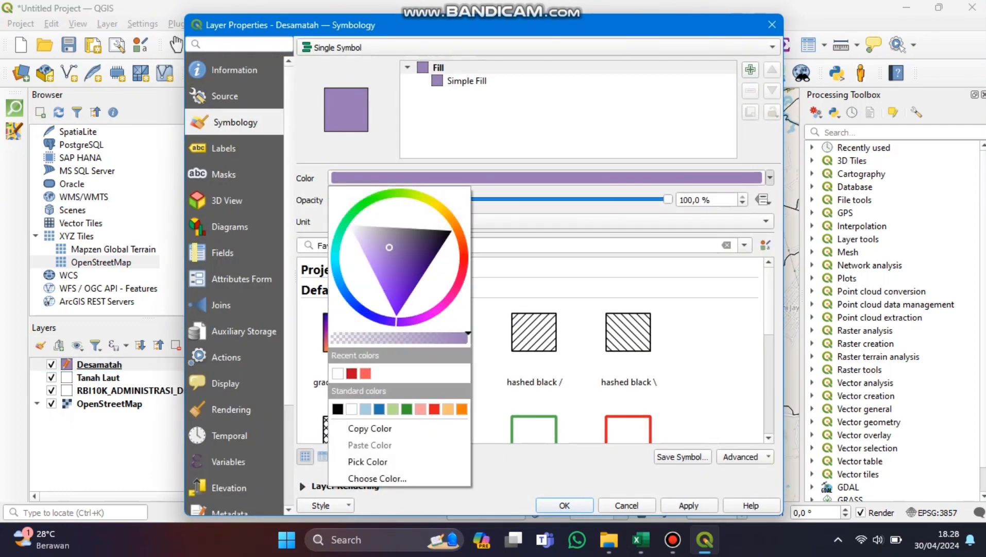
{"action": "left_click", "coordinate": [338, 373]}
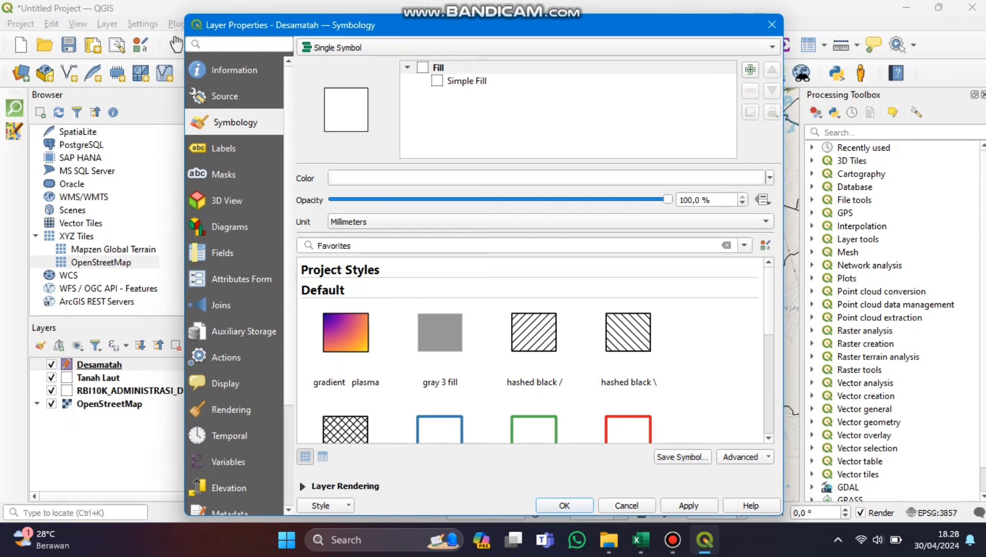
{"action": "left_click", "coordinate": [538, 47]}
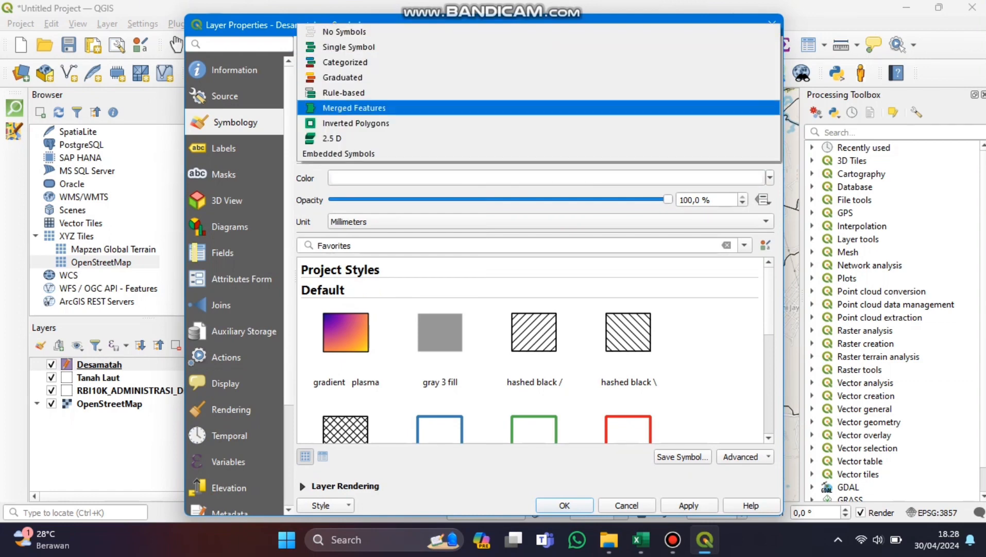
{"action": "left_click", "coordinate": [356, 123]}
{"action": "mouse_move", "coordinate": [672, 540]}
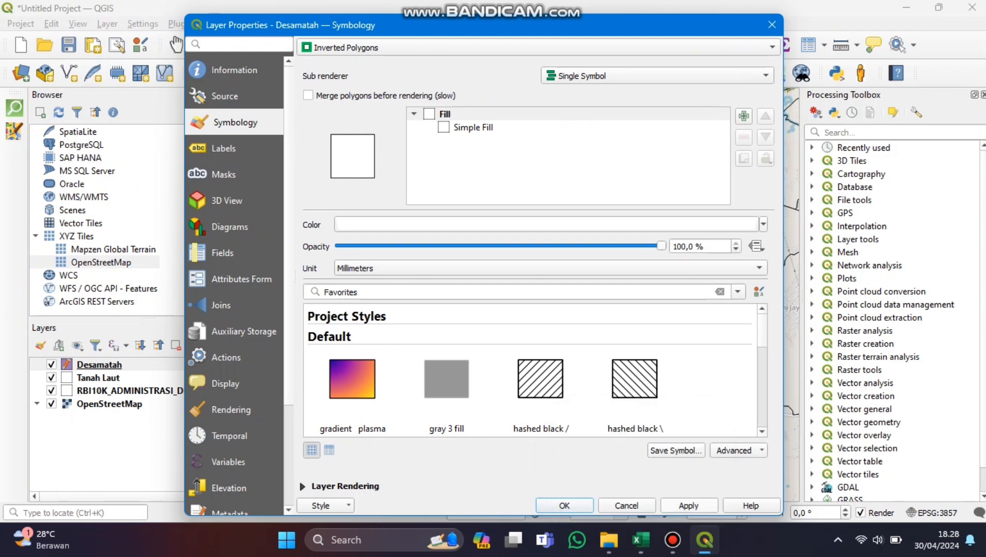
{"action": "left_click", "coordinate": [688, 505]}
{"action": "left_click", "coordinate": [564, 505]}
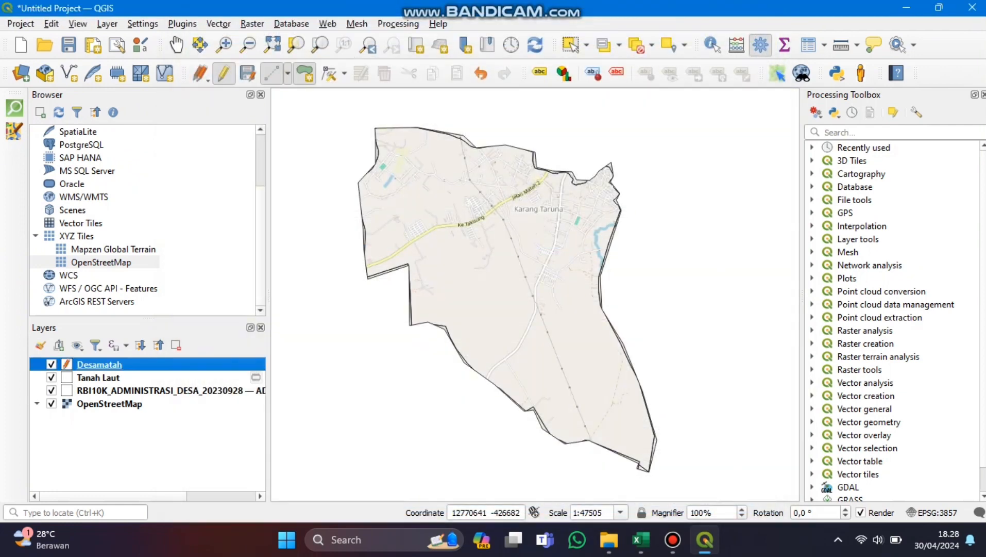
Step: Compare the digitized village outline with the RBI10K_ADMINISTRASI_DESA_20230928 boundary by hiding that layer and showing it again
{"action": "left_click", "coordinate": [51, 390]}
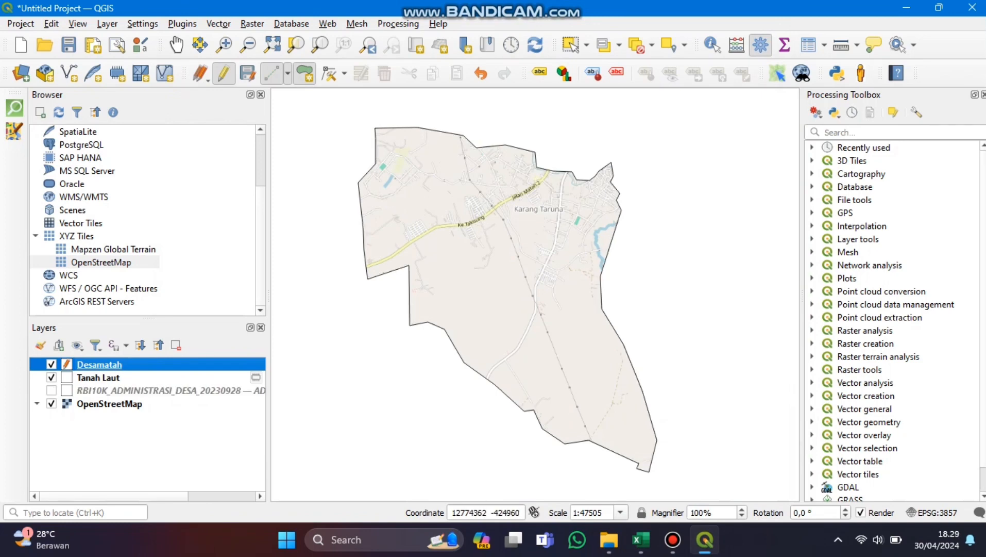
{"action": "left_click", "coordinate": [51, 391]}
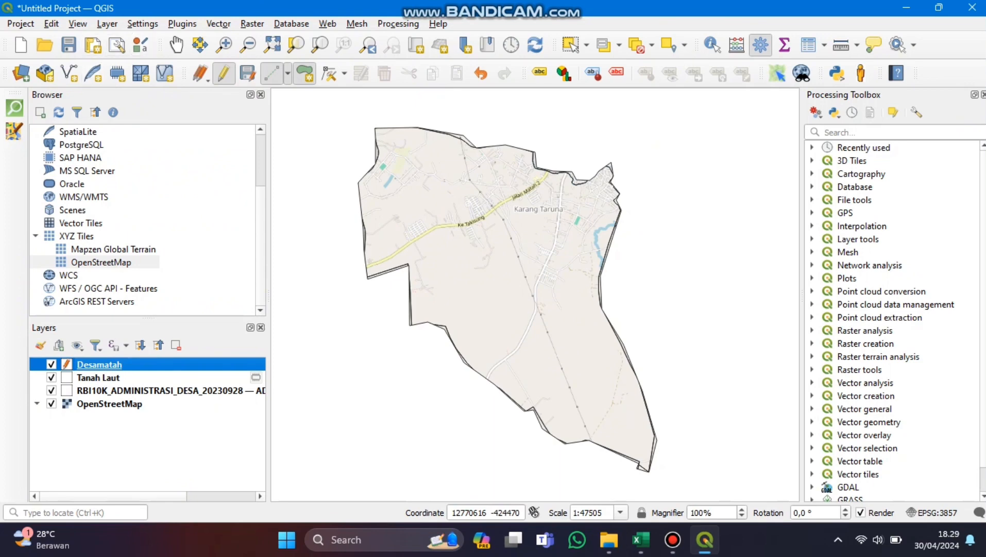
Step: Add Pelaihari fiks.csv as a delimited text point layer, with longitude as X, latitude as Y and CRS EPSG:4326
{"action": "left_click", "coordinate": [107, 24]}
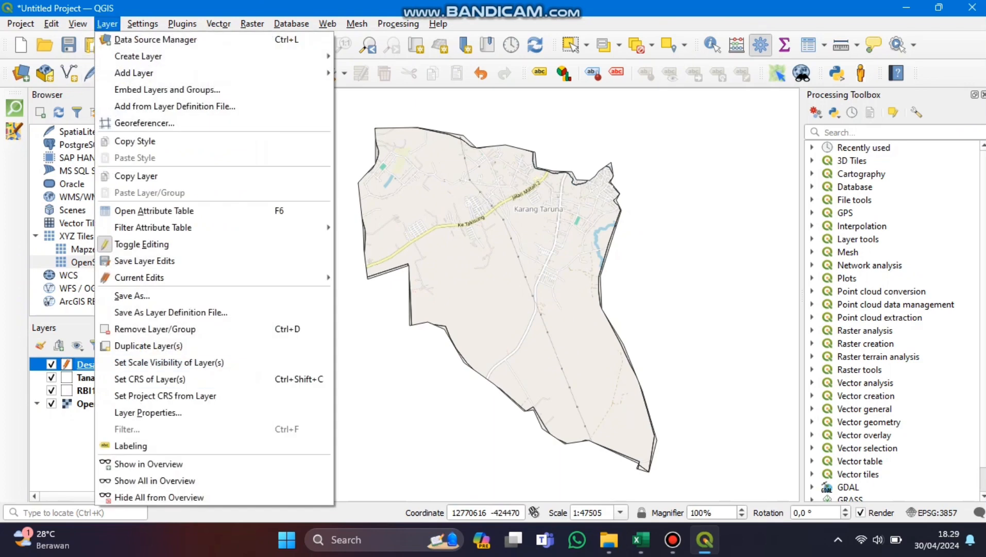
{"action": "mouse_move", "coordinate": [134, 72]}
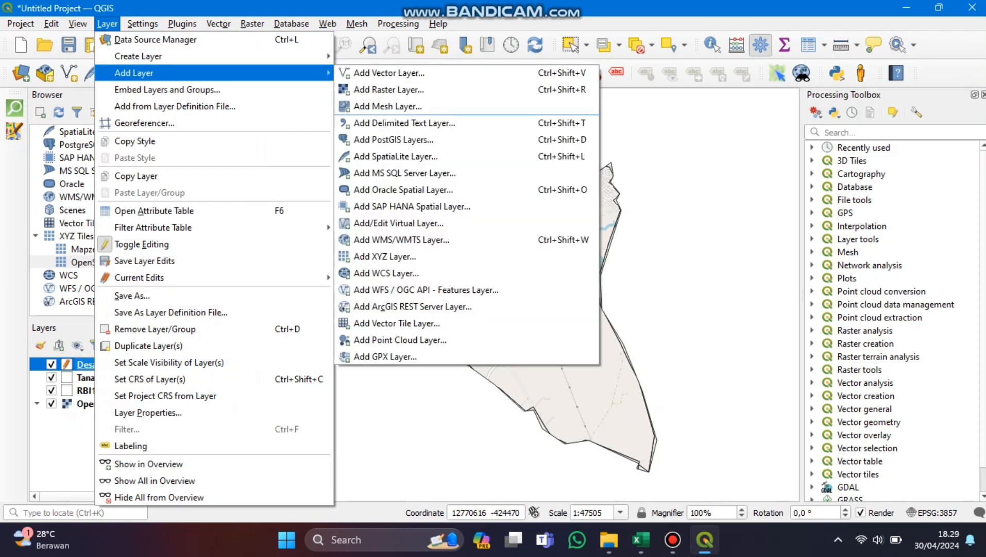
{"action": "left_click", "coordinate": [405, 122]}
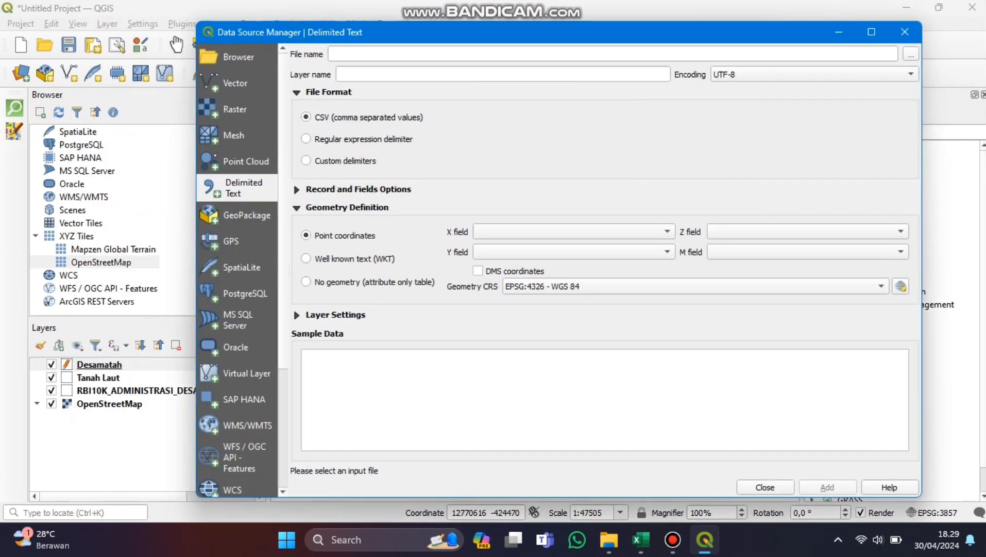
{"action": "left_click", "coordinate": [911, 54]}
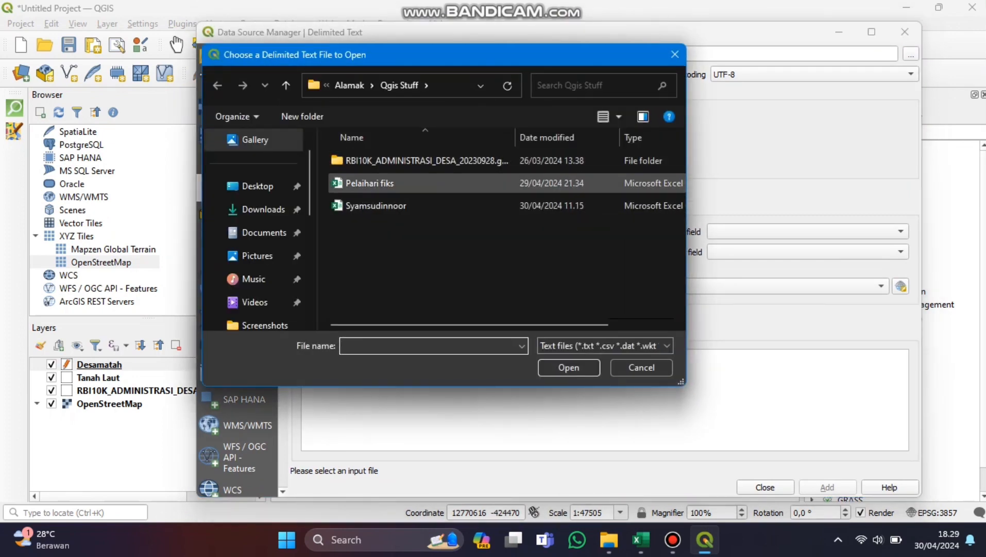
{"action": "left_click", "coordinate": [369, 183]}
{"action": "key", "text": "Return"}
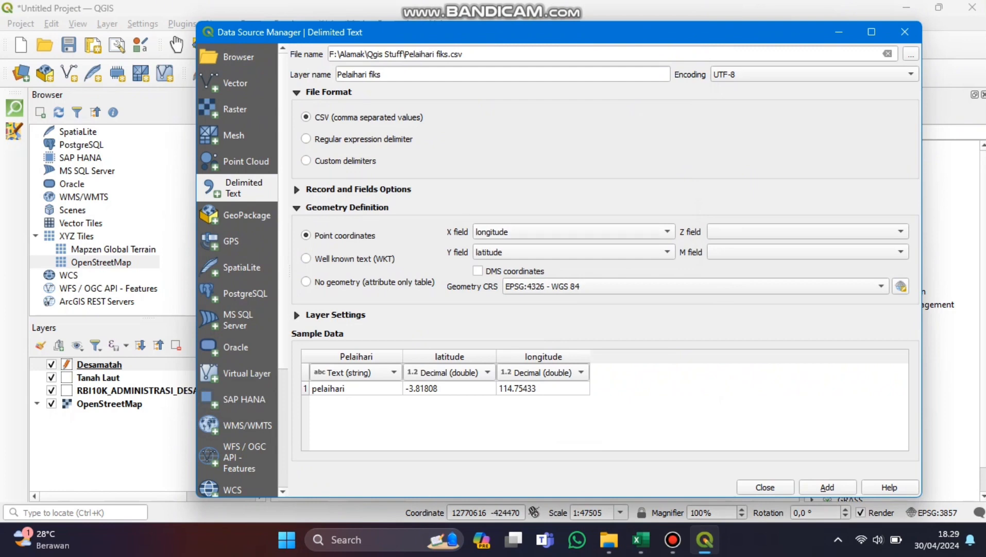
{"action": "left_click", "coordinate": [827, 487]}
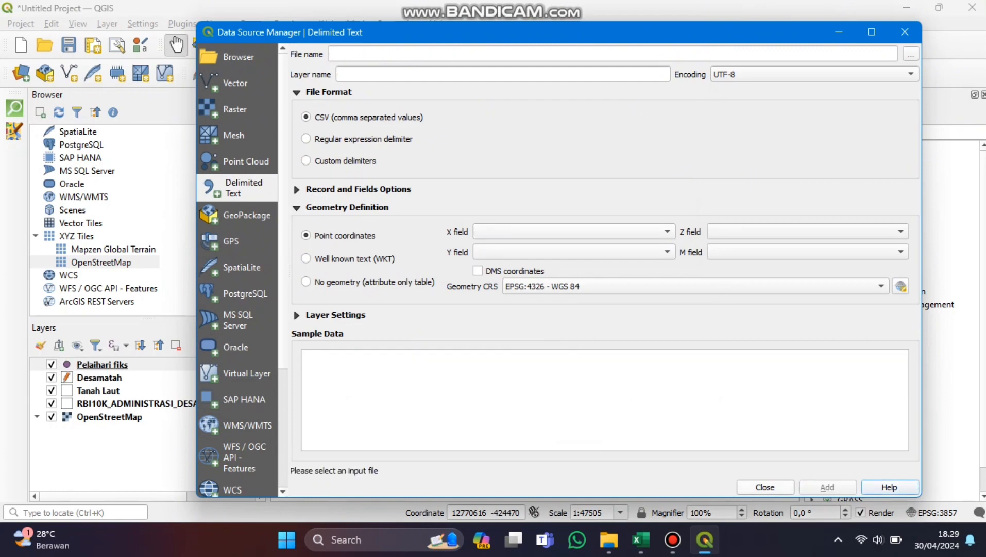
{"action": "left_click", "coordinate": [765, 487]}
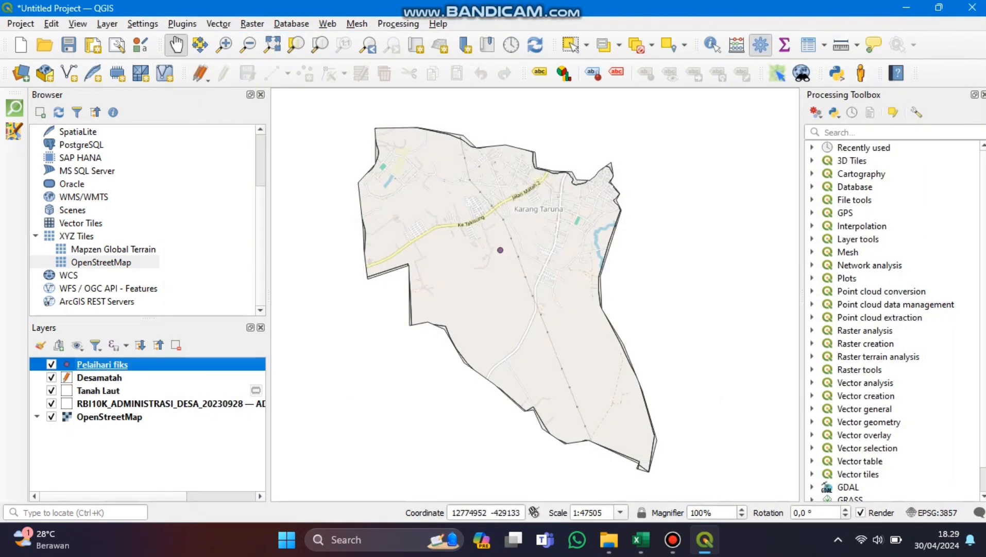
Step: Switch to Excel to review the name, latitude and longitude data in Pelaihari fiks, and return to QGIS
{"action": "left_click", "coordinate": [641, 540]}
{"action": "mouse_move", "coordinate": [609, 539]}
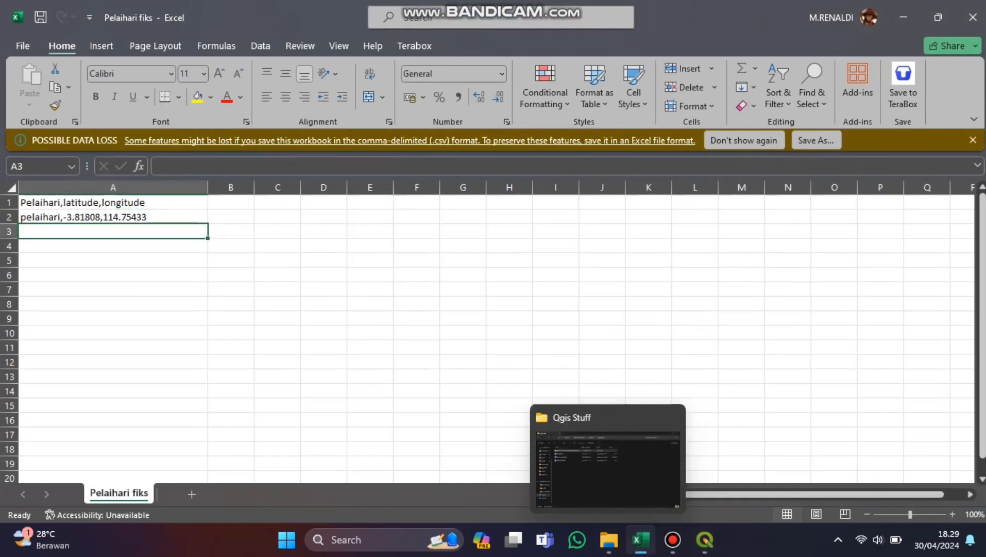
{"action": "left_click", "coordinate": [113, 333]}
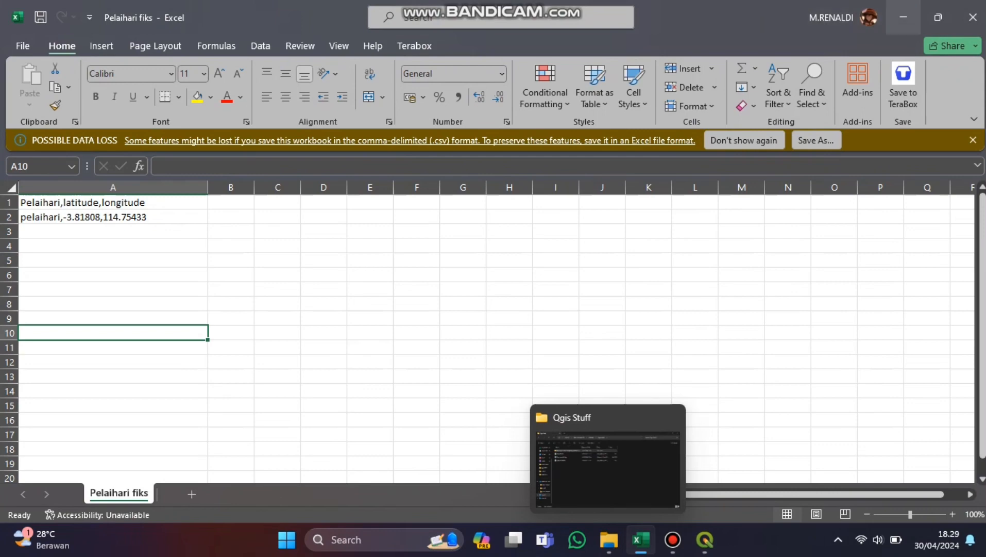
{"action": "left_click", "coordinate": [903, 18]}
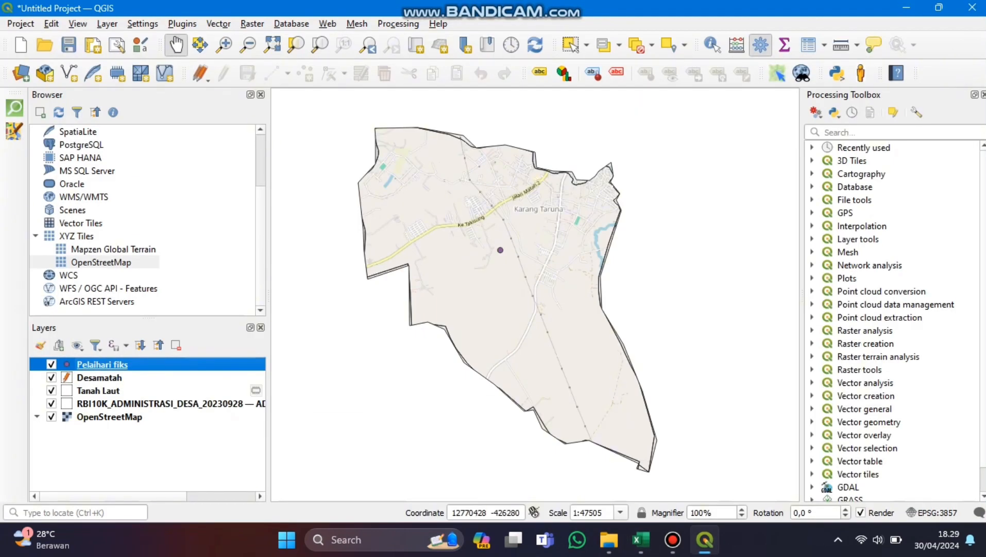
Step: Set the marker size of the Pelaihari fiks point layer to 5 millimetres
{"action": "double_click", "coordinate": [102, 364]}
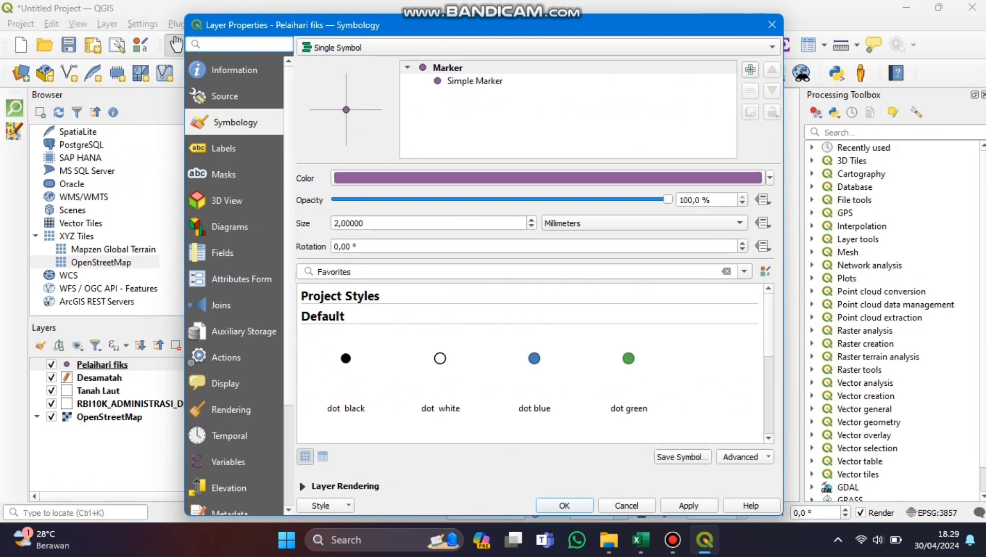
{"action": "left_click", "coordinate": [339, 223]}
{"action": "key", "text": "BackSpace"}
{"action": "type", "text": "5"}
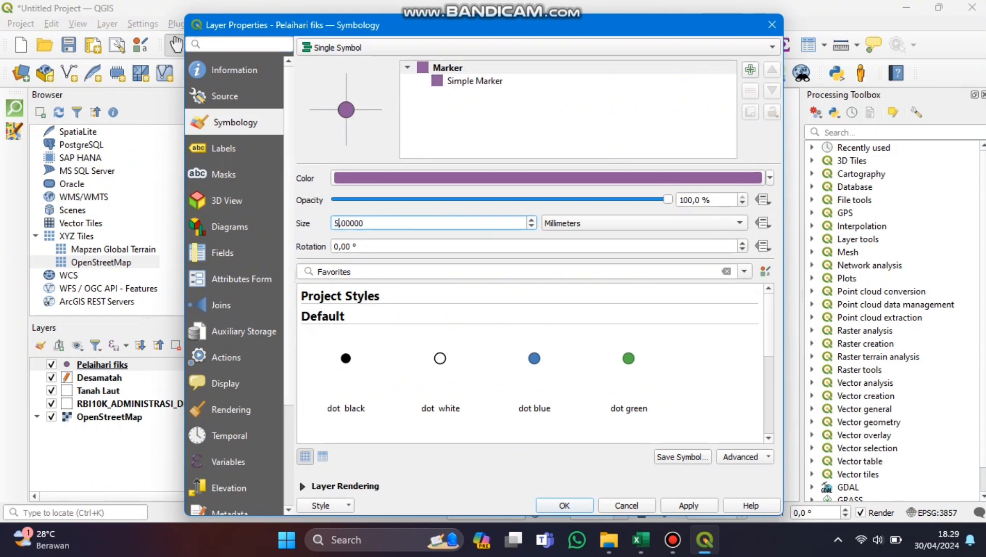
Step: Turn on single labels for the Pelaihari fiks layer using the Pelaihari field, and apply the layer properties
{"action": "left_click", "coordinate": [226, 148]}
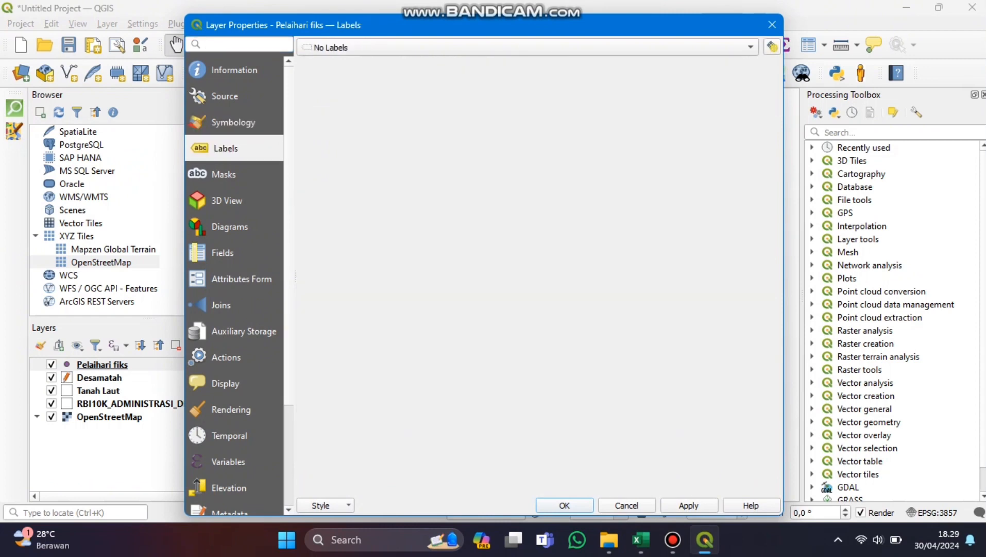
{"action": "left_click", "coordinate": [525, 47]}
{"action": "left_click", "coordinate": [347, 62]}
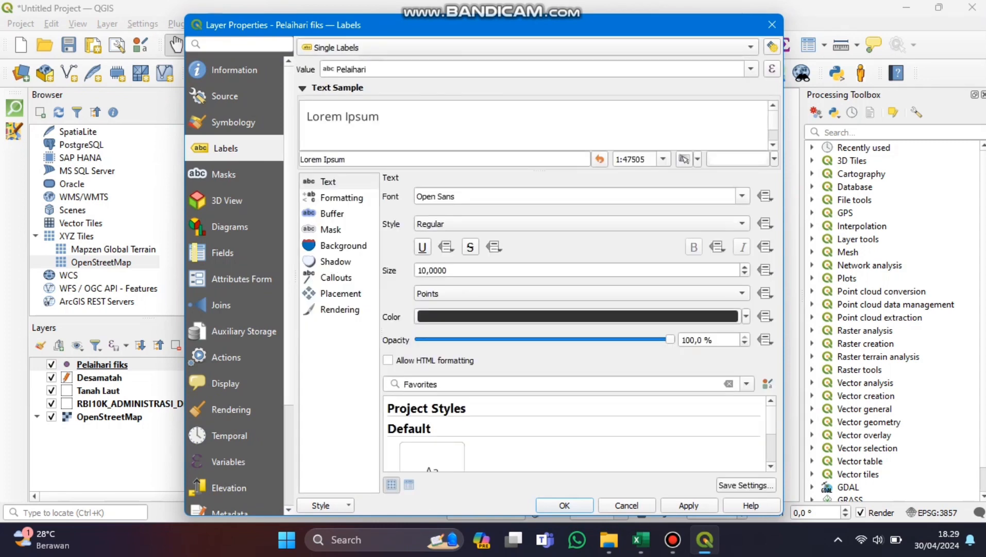
{"action": "left_click", "coordinate": [688, 505]}
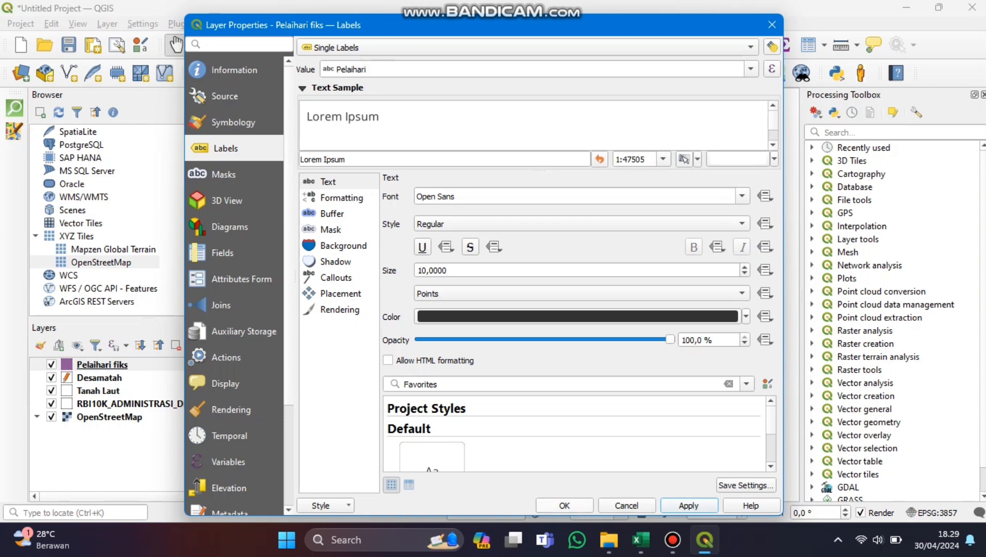
{"action": "left_click", "coordinate": [565, 505]}
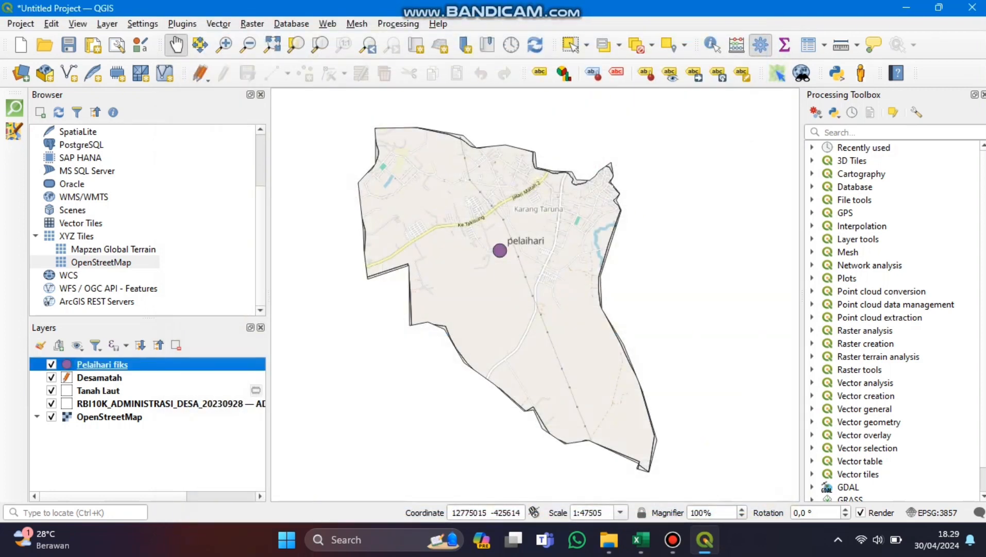
{"action": "scroll", "coordinate": [541, 265], "scroll_direction": "down", "scroll_amount": 1}
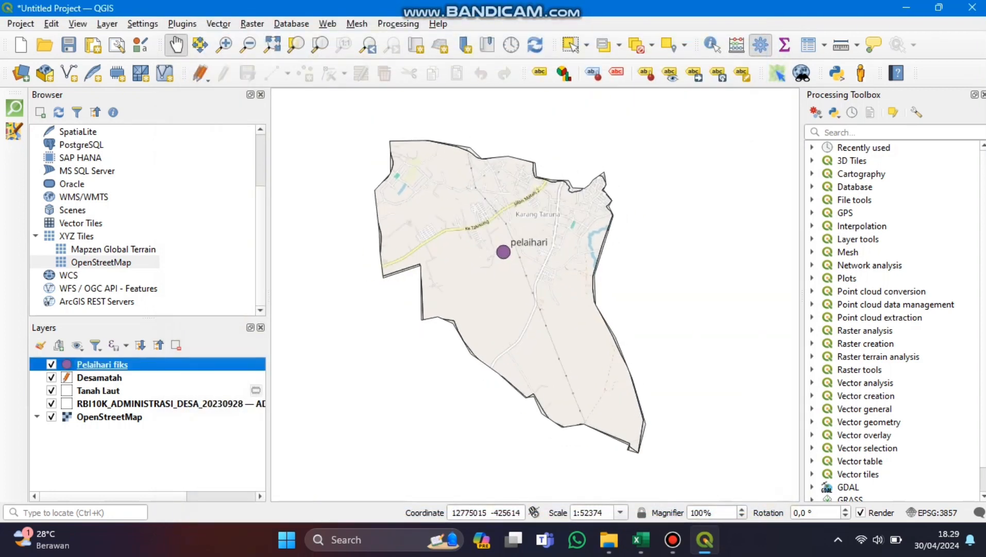
{"action": "mouse_move", "coordinate": [672, 539]}
Step: Create a new print layout titled "Layout Desa Matah"
{"action": "left_click", "coordinate": [20, 45]}
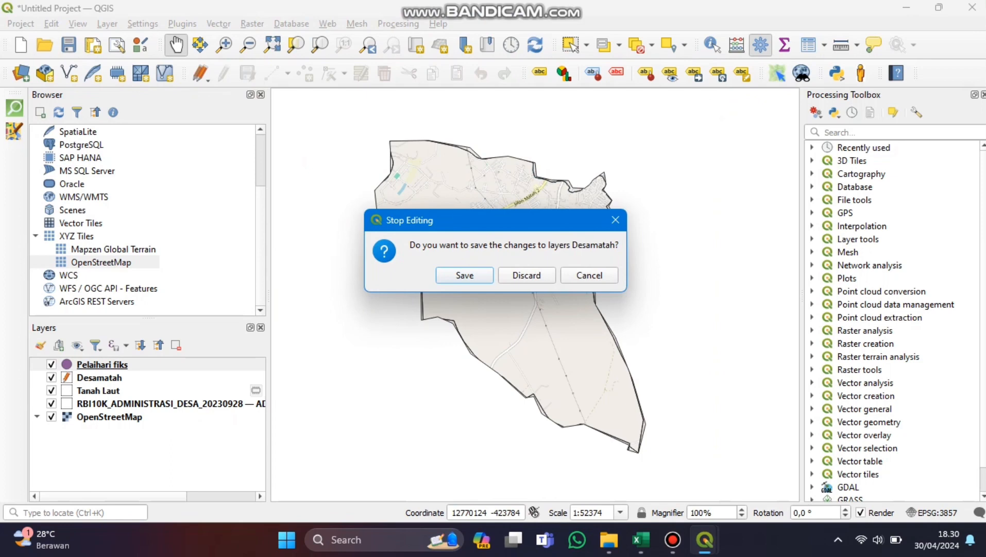
{"action": "left_click", "coordinate": [589, 275]}
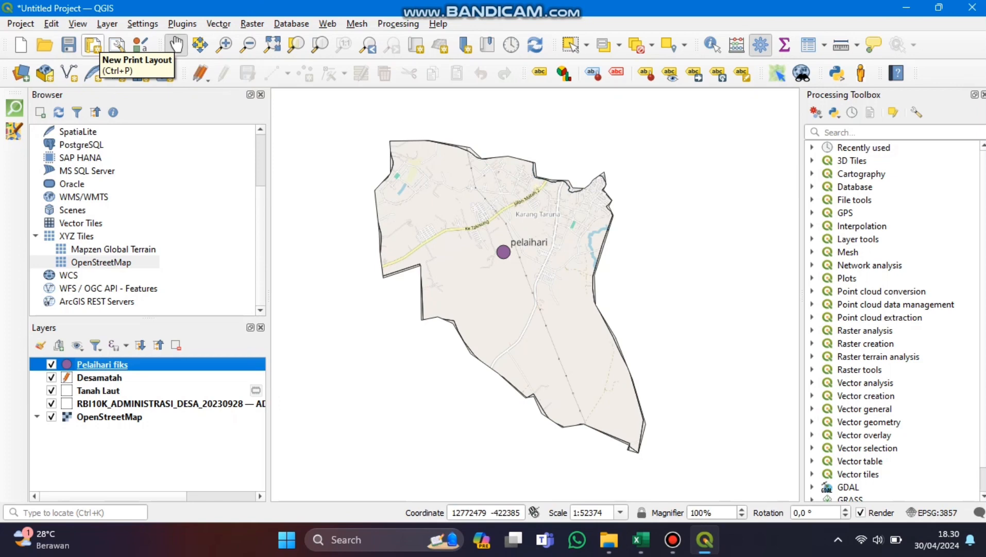
{"action": "left_click", "coordinate": [93, 45]}
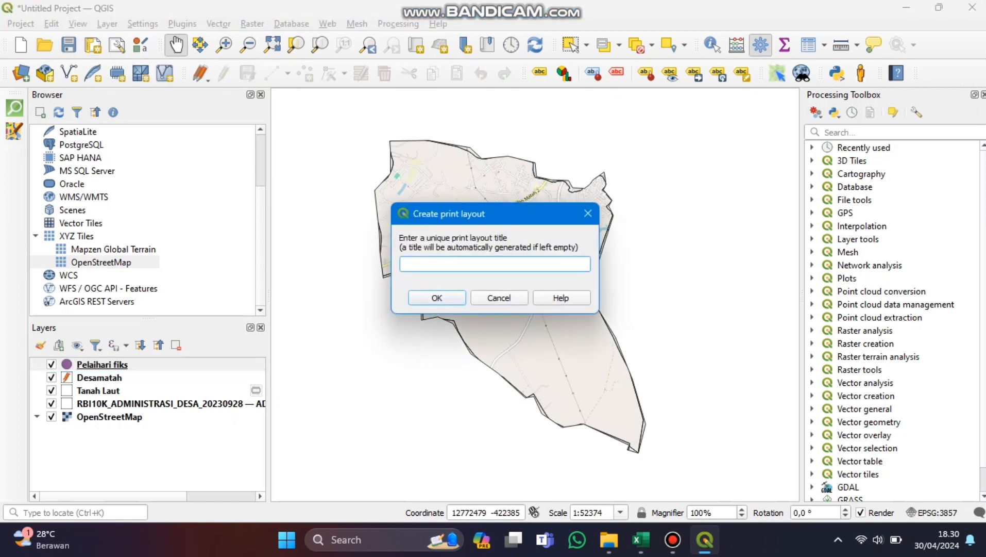
{"action": "type", "text": "Desamatah"}
{"action": "key", "text": "BackSpace"}
{"action": "key", "text": "BackSpace"}
{"action": "key", "text": "BackSpace"}
{"action": "key", "text": "BackSpace"}
{"action": "key", "text": "BackSpace"}
{"action": "key", "text": "BackSpace"}
{"action": "key", "text": "BackSpace"}
{"action": "key", "text": "BackSpace"}
{"action": "type", "text": "Layout Desa Matah"}
{"action": "key", "text": "Return"}
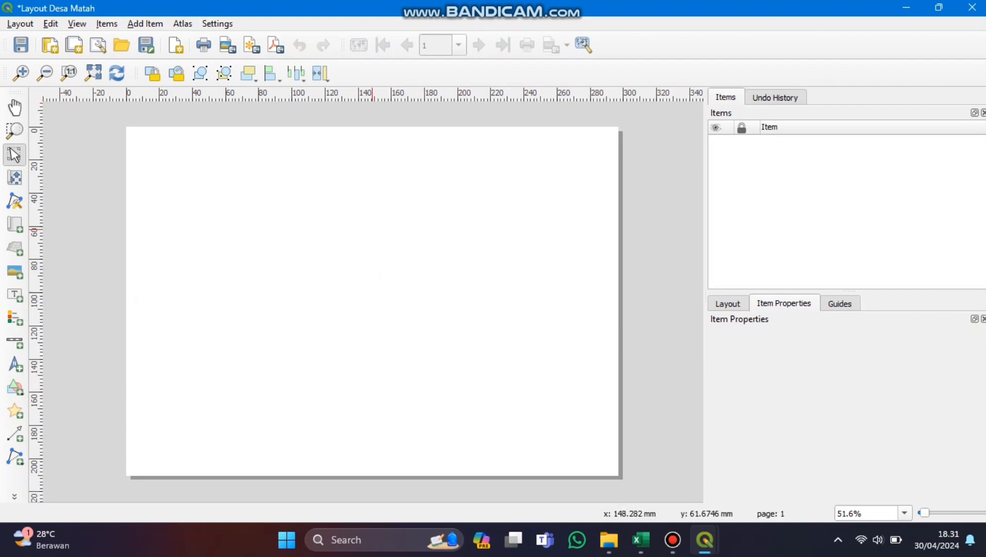
Step: Change the orientation of the A4 layout page to Portrait
{"action": "left_click", "coordinate": [379, 275]}
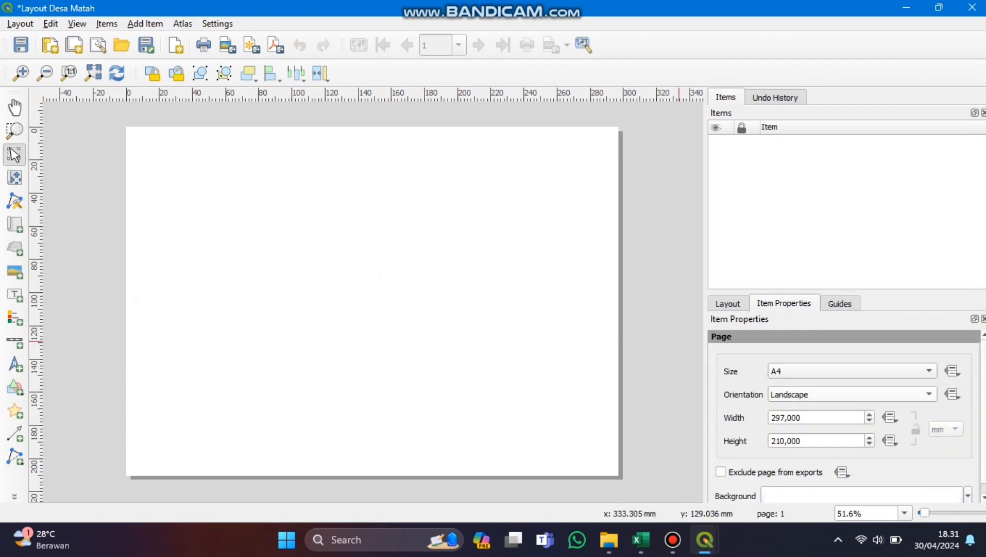
{"action": "left_click", "coordinate": [851, 394]}
{"action": "left_click", "coordinate": [804, 376]}
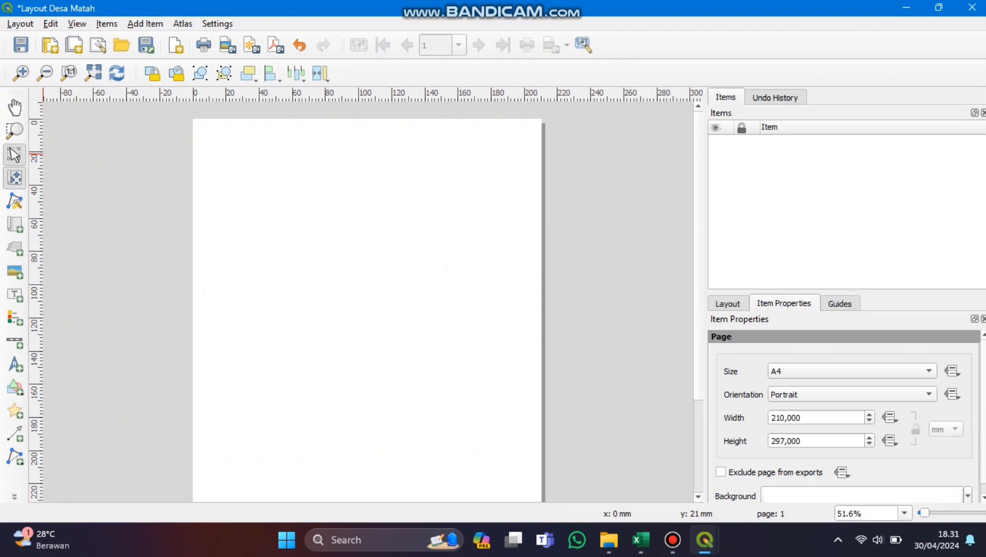
Step: Add a map about 170 by 110 mm in the page's upper part and shift it slightly up and left
{"action": "left_click", "coordinate": [15, 177]}
{"action": "left_click", "coordinate": [15, 224]}
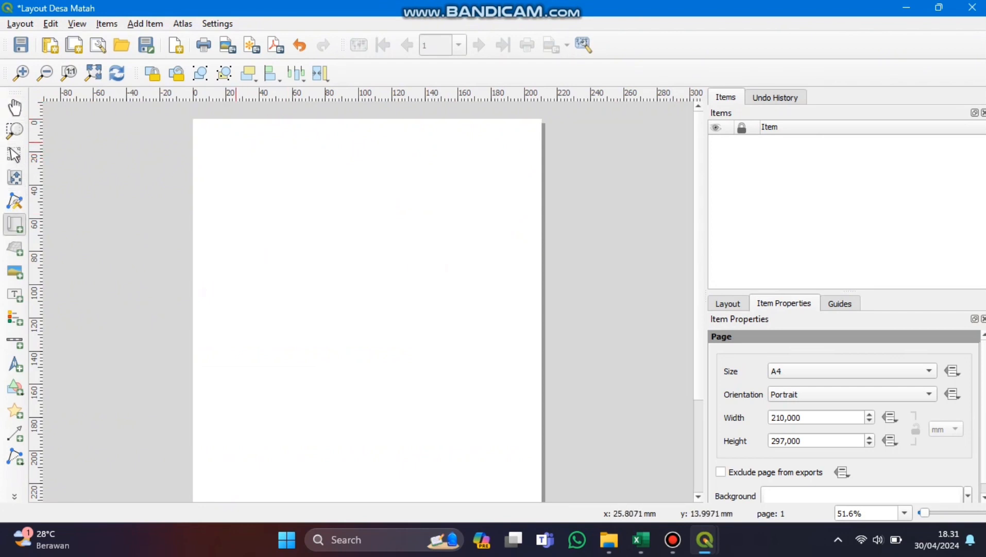
{"action": "left_click_drag", "start_coordinate": [240, 155], "coordinate": [522, 337]}
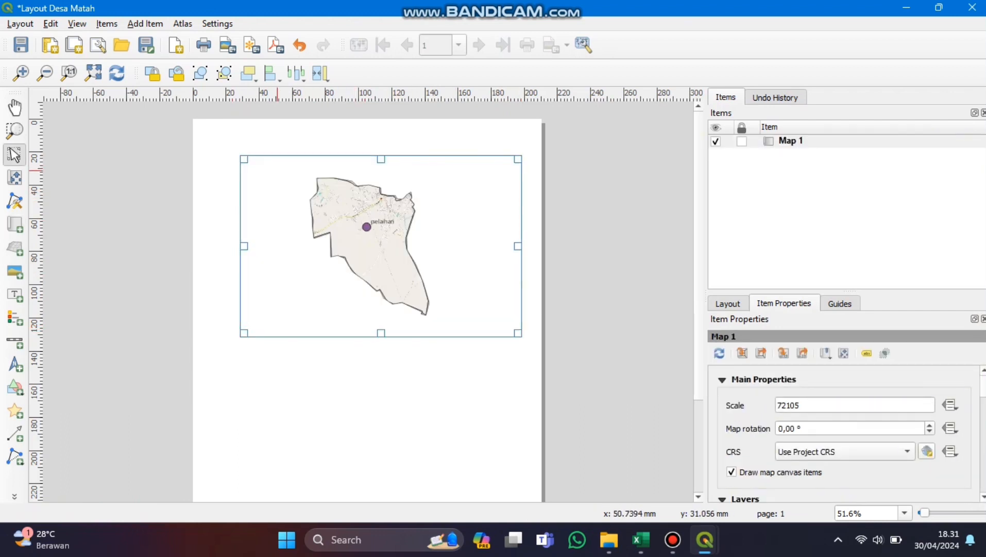
{"action": "mouse_move", "coordinate": [277, 171]}
{"action": "left_mouse_down"}
{"action": "mouse_move", "coordinate": [255, 157]}
{"action": "mouse_move", "coordinate": [265, 161]}
{"action": "left_mouse_up"}
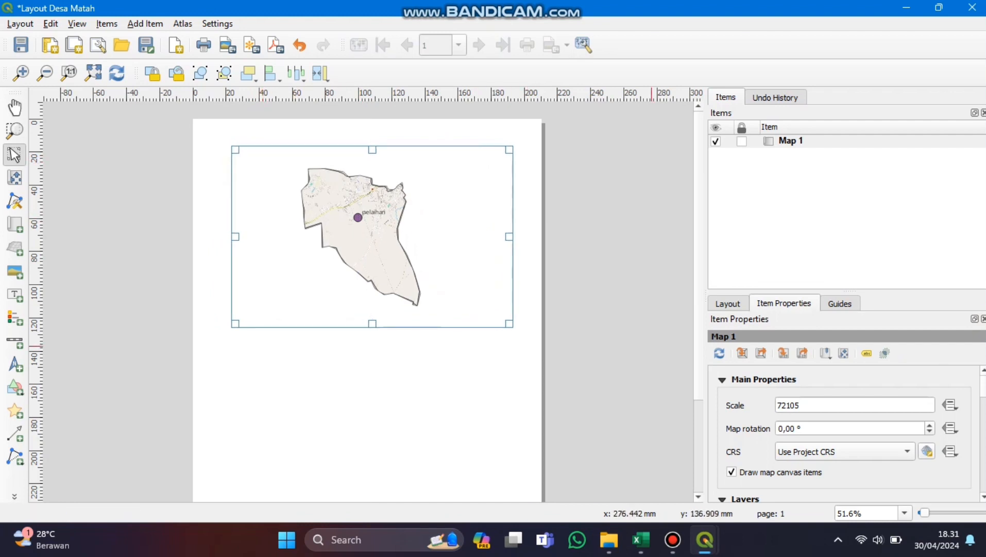
Step: Set the map's CRS to EPSG:4326 - WGS 84 and lock its layers
{"action": "scroll", "coordinate": [845, 433], "scroll_direction": "down", "scroll_amount": 2}
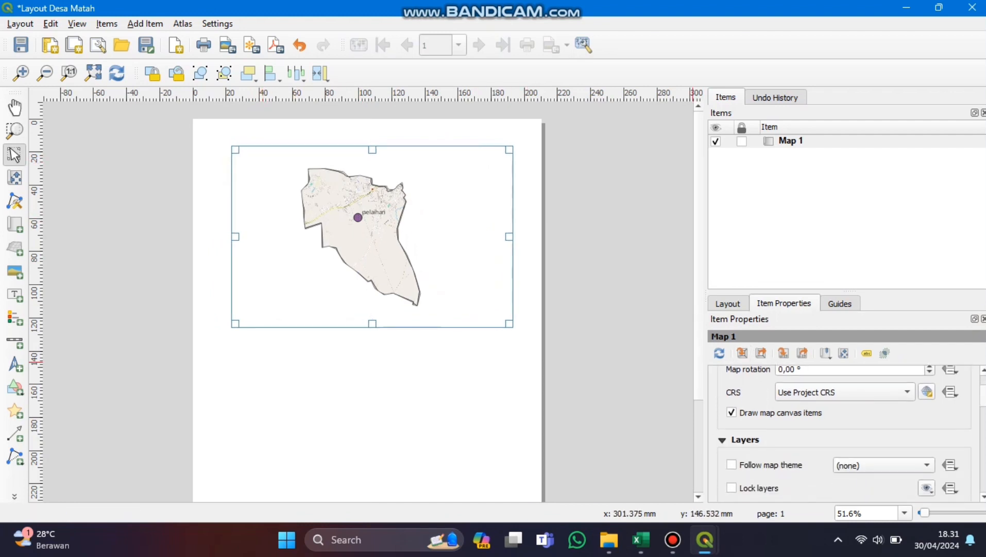
{"action": "scroll", "coordinate": [845, 433], "scroll_direction": "up", "scroll_amount": 2}
{"action": "left_click", "coordinate": [846, 451]}
{"action": "left_click", "coordinate": [843, 481]}
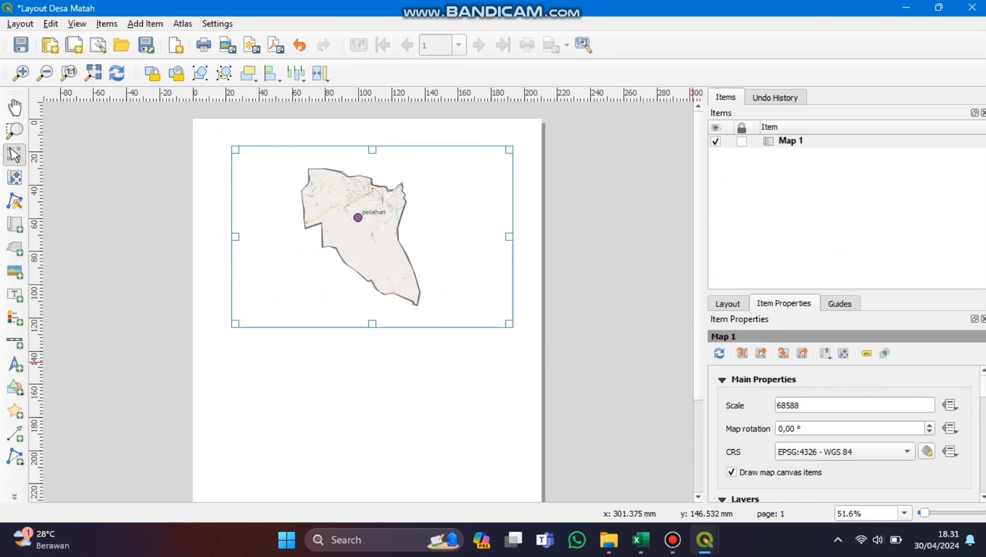
{"action": "scroll", "coordinate": [845, 433], "scroll_direction": "down", "scroll_amount": 4}
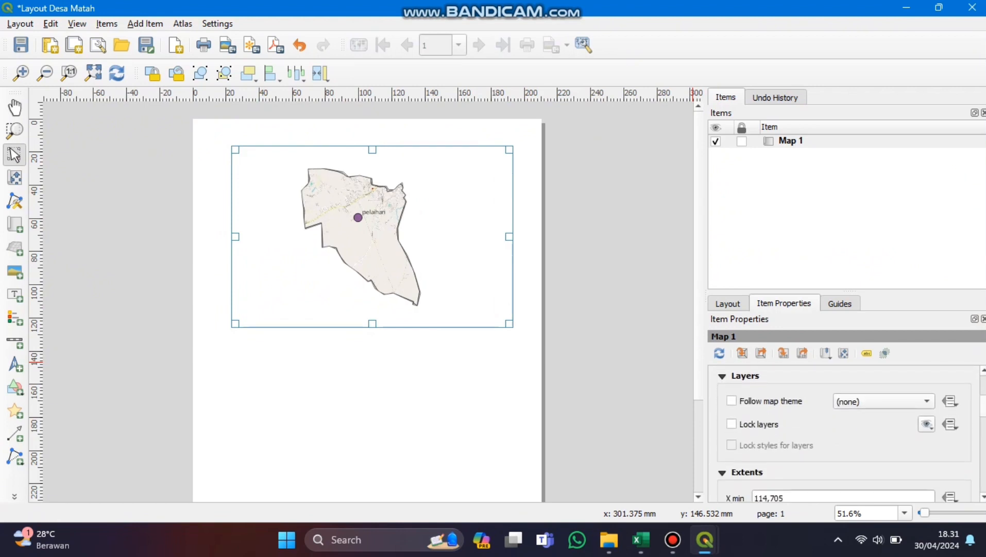
{"action": "left_click", "coordinate": [732, 424]}
Step: Add a grid to the map and open its properties for modification
{"action": "scroll", "coordinate": [845, 432], "scroll_direction": "down", "scroll_amount": 6}
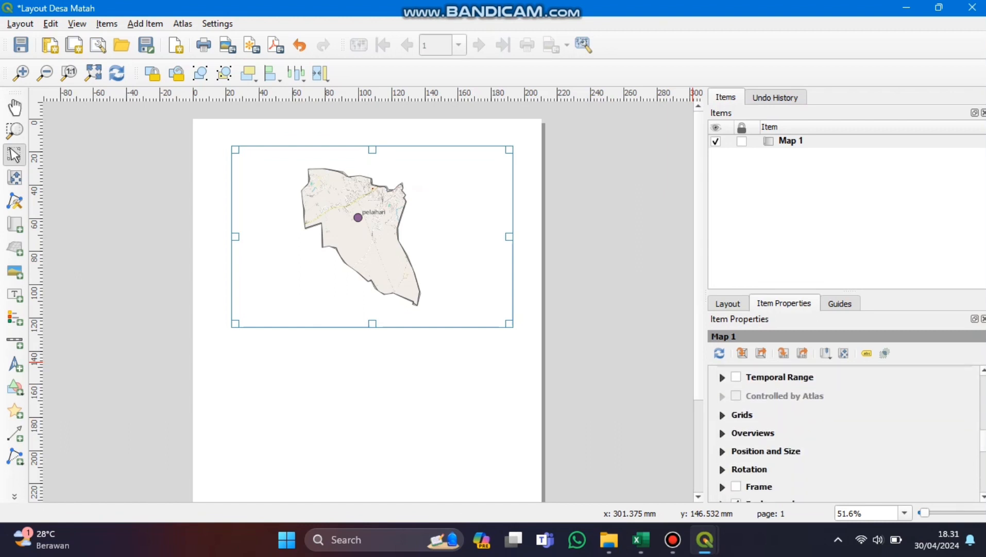
{"action": "left_click", "coordinate": [722, 415]}
{"action": "left_click", "coordinate": [754, 402]}
{"action": "left_click", "coordinate": [753, 421]}
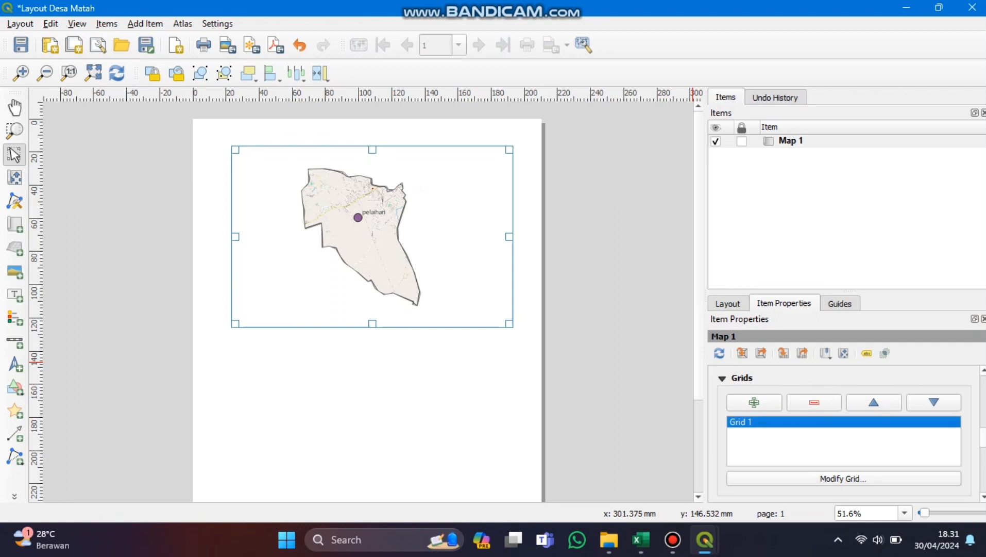
{"action": "left_click", "coordinate": [844, 478]}
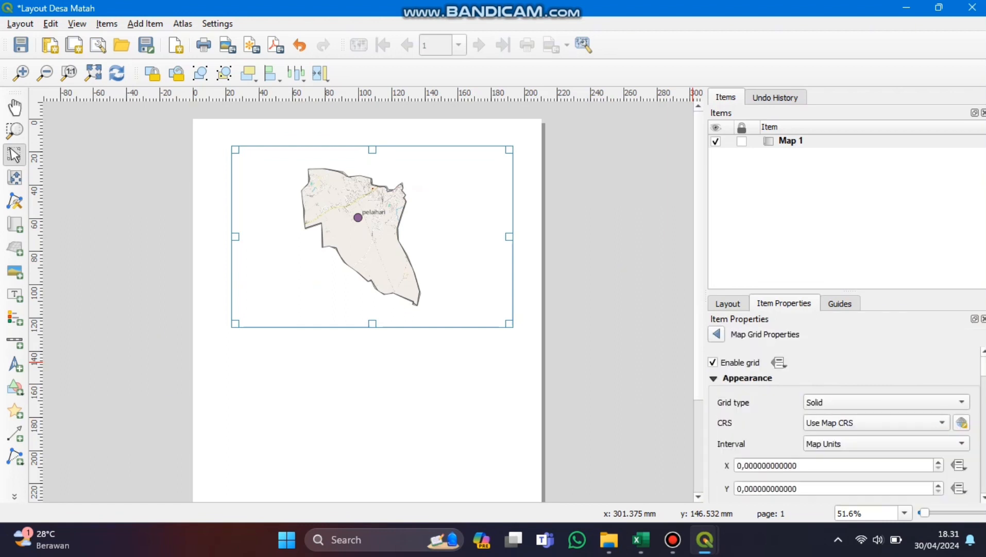
Step: Set the grid type to Cross, its CRS to the default EPSG:4326 and its interval to Fit Segment Width
{"action": "left_click", "coordinate": [886, 402]}
{"action": "left_click", "coordinate": [824, 416]}
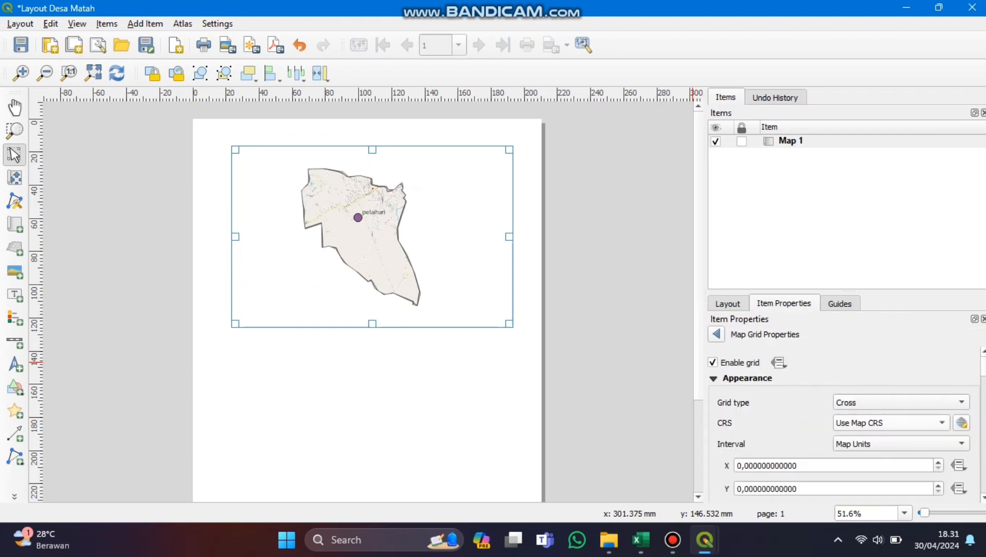
{"action": "left_click", "coordinate": [889, 422]}
{"action": "left_click", "coordinate": [859, 391]}
{"action": "left_click", "coordinate": [901, 443]}
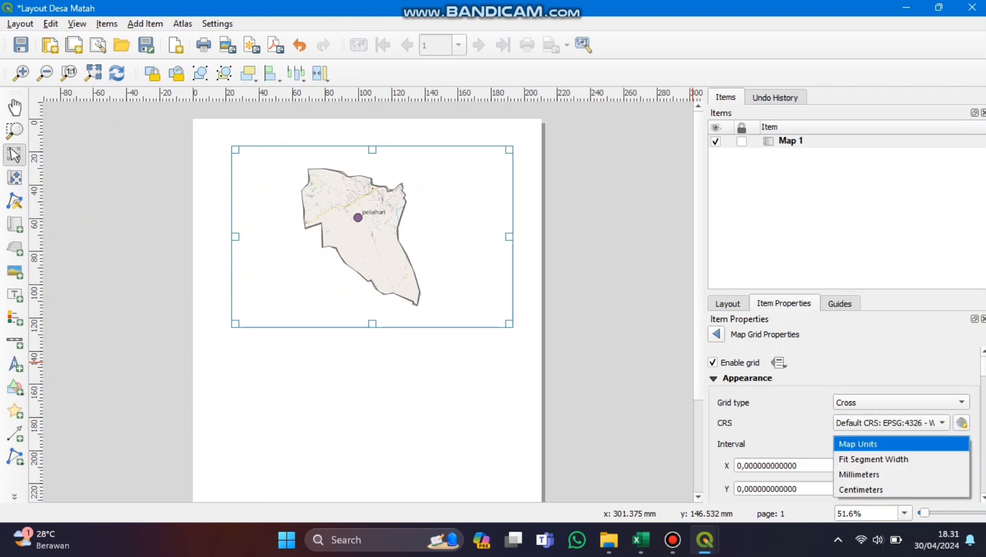
{"action": "left_click", "coordinate": [900, 444]}
{"action": "left_click", "coordinate": [901, 444]}
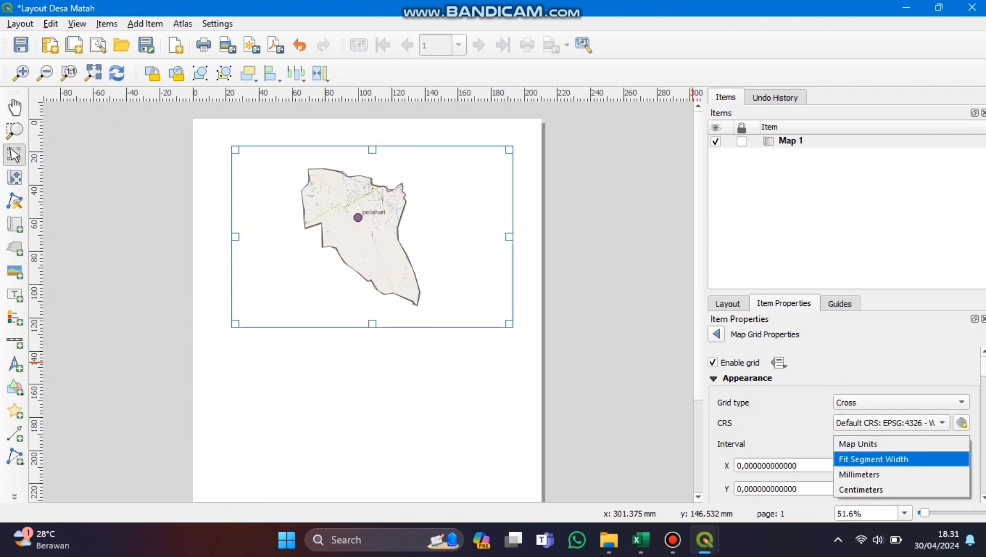
{"action": "left_click", "coordinate": [897, 458]}
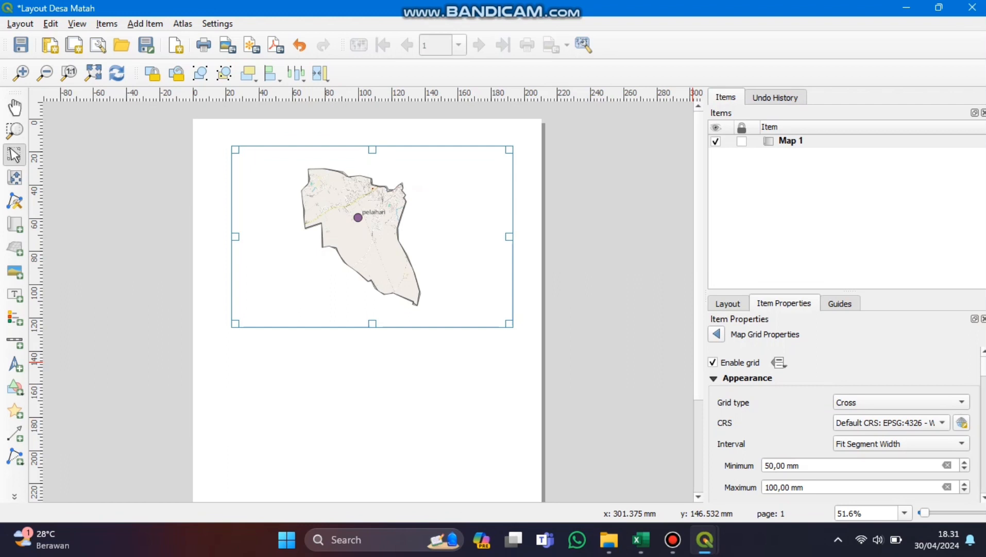
Step: Set the grid's maximum segment width to 50 mm
{"action": "scroll", "coordinate": [844, 424], "scroll_direction": "down", "scroll_amount": 1}
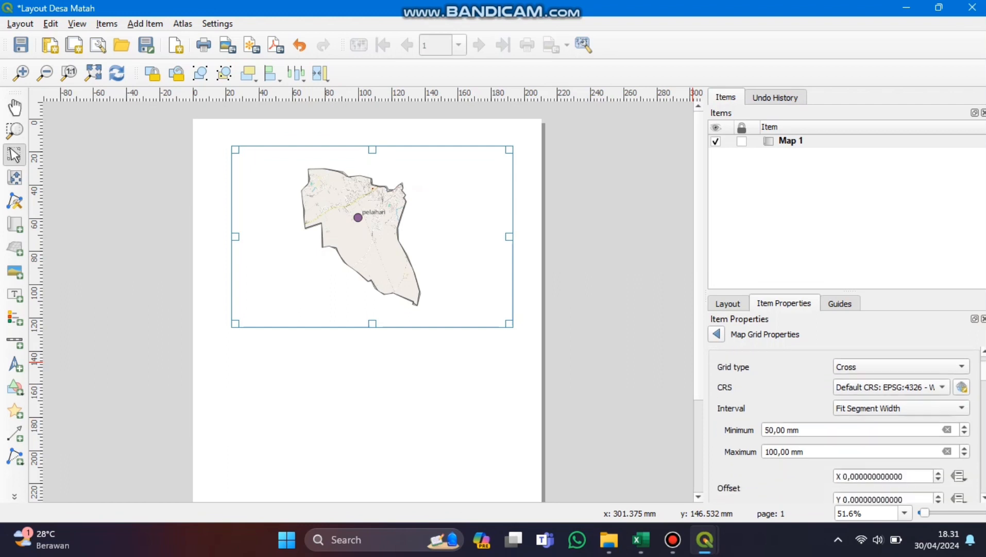
{"action": "left_click", "coordinate": [779, 452]}
{"action": "key", "text": "BackSpace"}
{"action": "key", "text": "BackSpace"}
{"action": "key", "text": "BackSpace"}
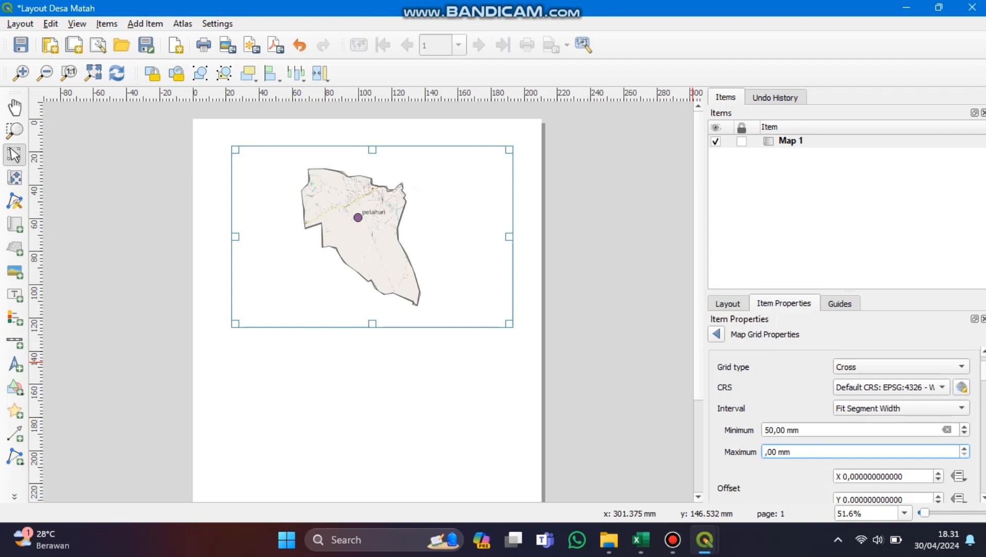
{"action": "type", "text": "50"}
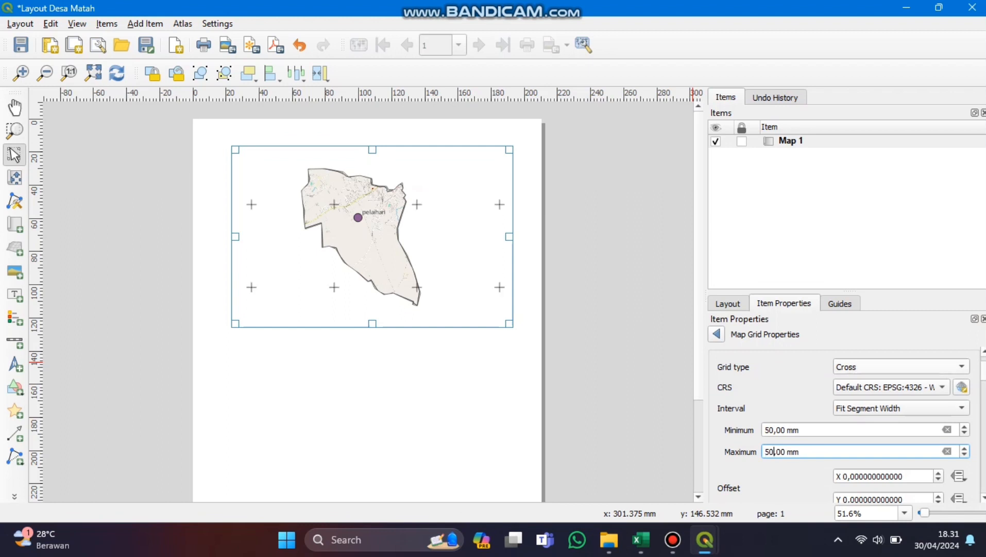
Step: Give the map grid a Zebra frame style
{"action": "scroll", "coordinate": [845, 422], "scroll_direction": "down", "scroll_amount": 10}
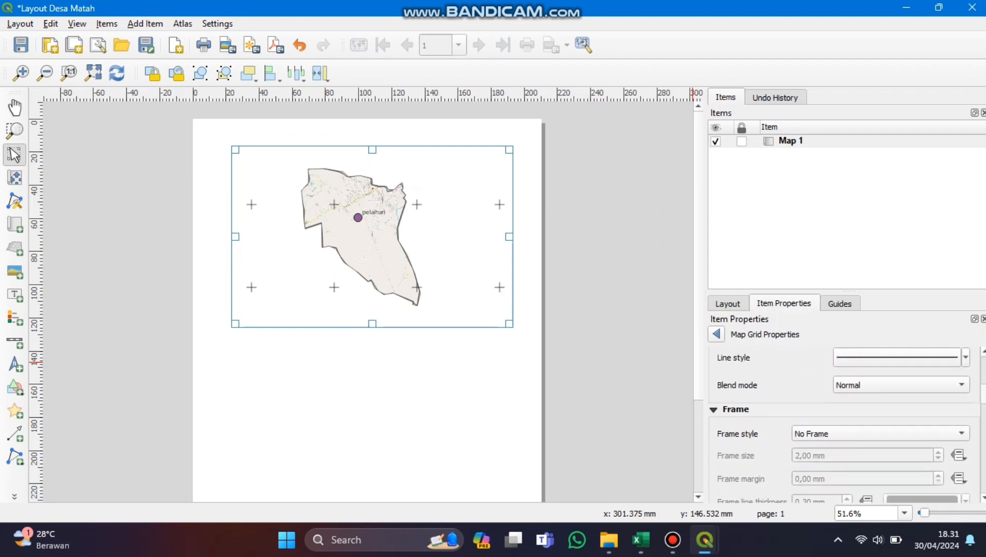
{"action": "left_click", "coordinate": [880, 374]}
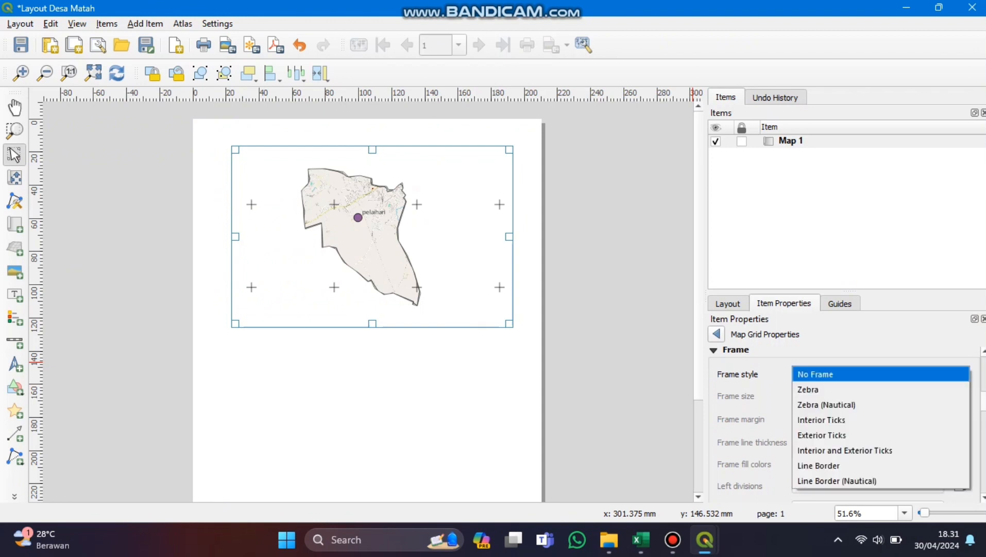
{"action": "left_click", "coordinate": [824, 390]}
Step: Enable coordinate drawing on the grid in the format Degree, Minute, Second with Suffix
{"action": "scroll", "coordinate": [845, 423], "scroll_direction": "down", "scroll_amount": 8}
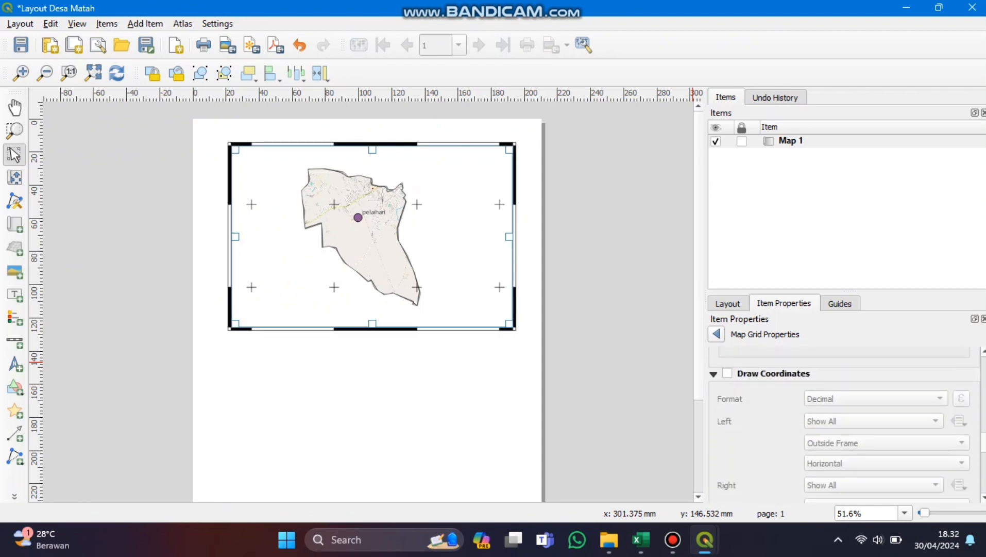
{"action": "left_click", "coordinate": [728, 374]}
{"action": "left_click", "coordinate": [876, 399]}
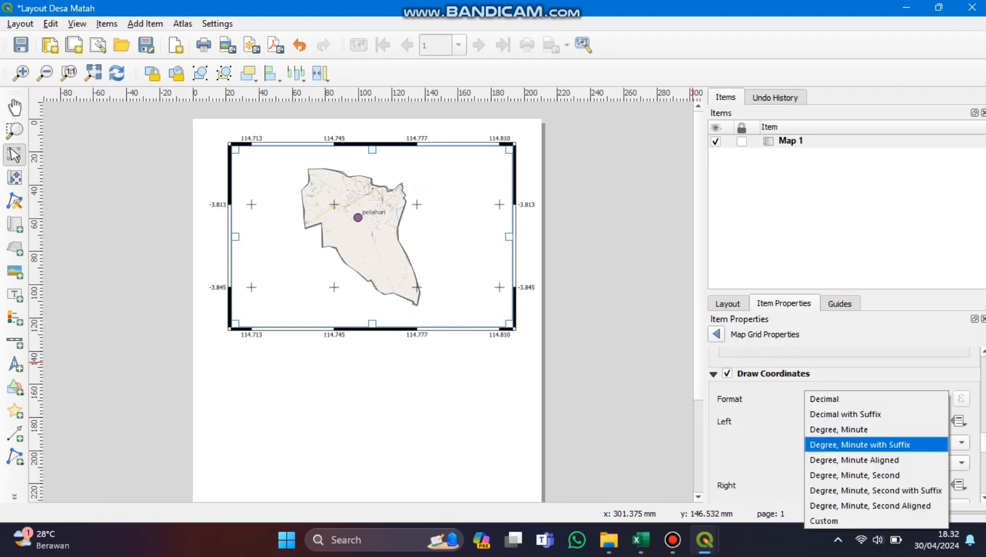
{"action": "left_click", "coordinate": [876, 489]}
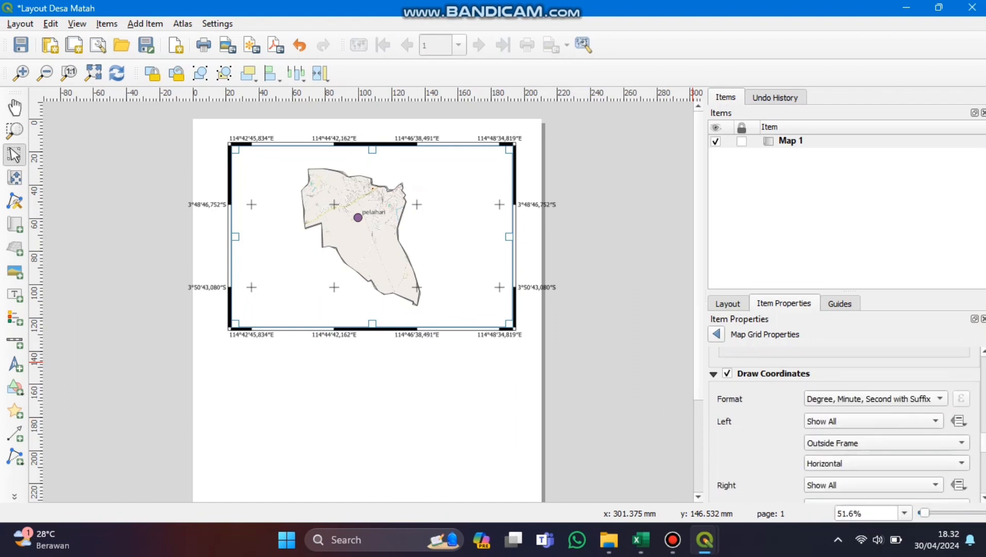
Step: Orient the left grid coordinates as Vertical Ascending and the right ones as Vertical Descending
{"action": "scroll", "coordinate": [845, 423], "scroll_direction": "down", "scroll_amount": 1}
{"action": "left_click", "coordinate": [886, 422]}
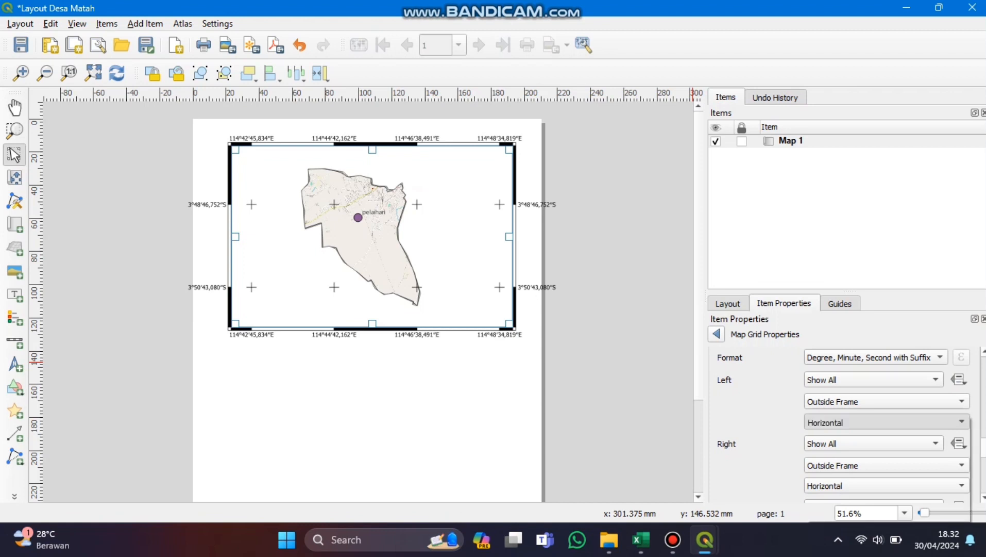
{"action": "left_click", "coordinate": [887, 437]}
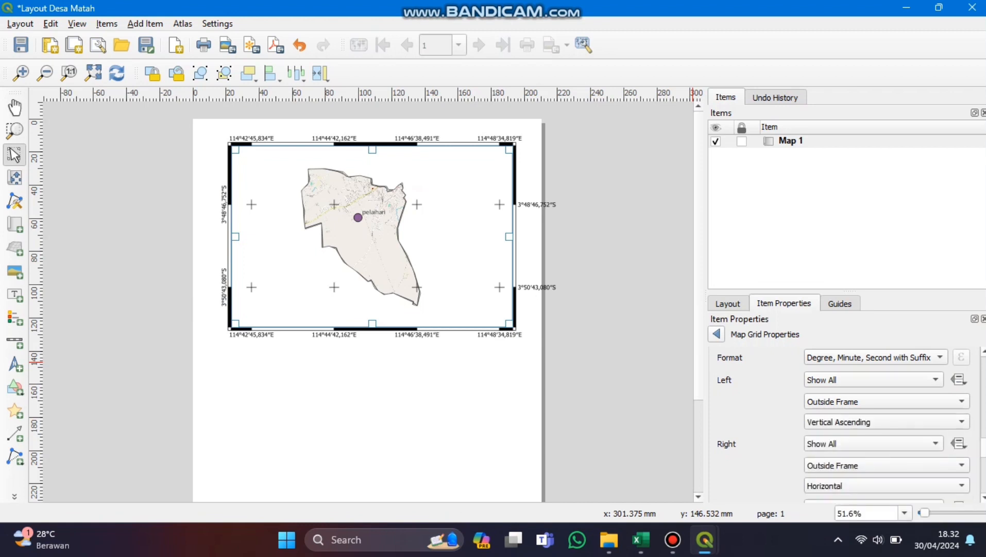
{"action": "left_click", "coordinate": [886, 485]}
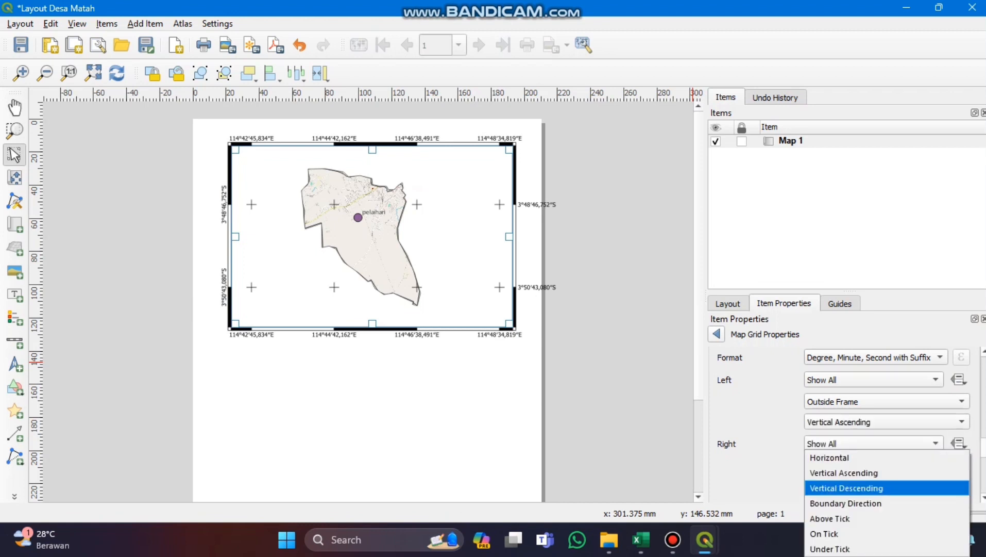
{"action": "left_click", "coordinate": [876, 486]}
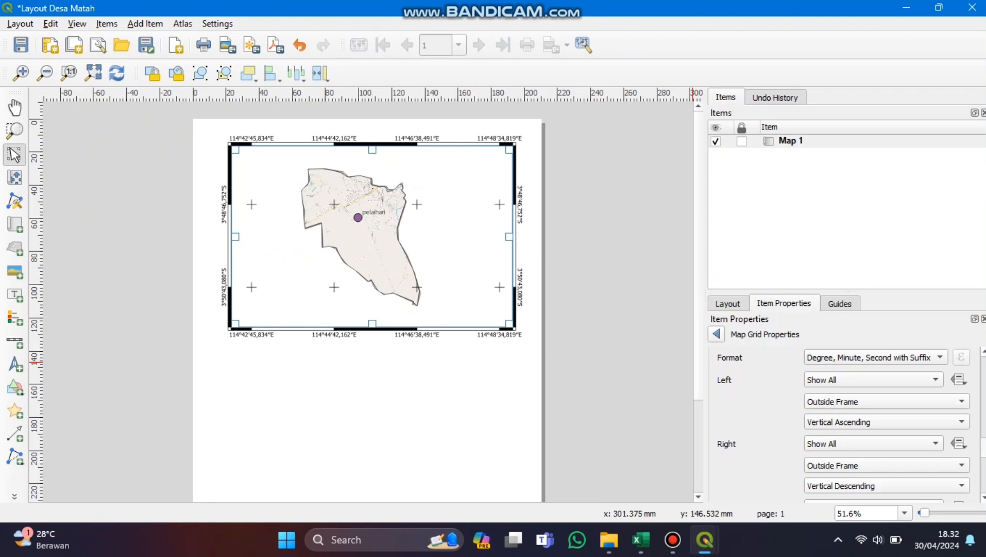
{"action": "scroll", "coordinate": [851, 423], "scroll_direction": "down", "scroll_amount": 6}
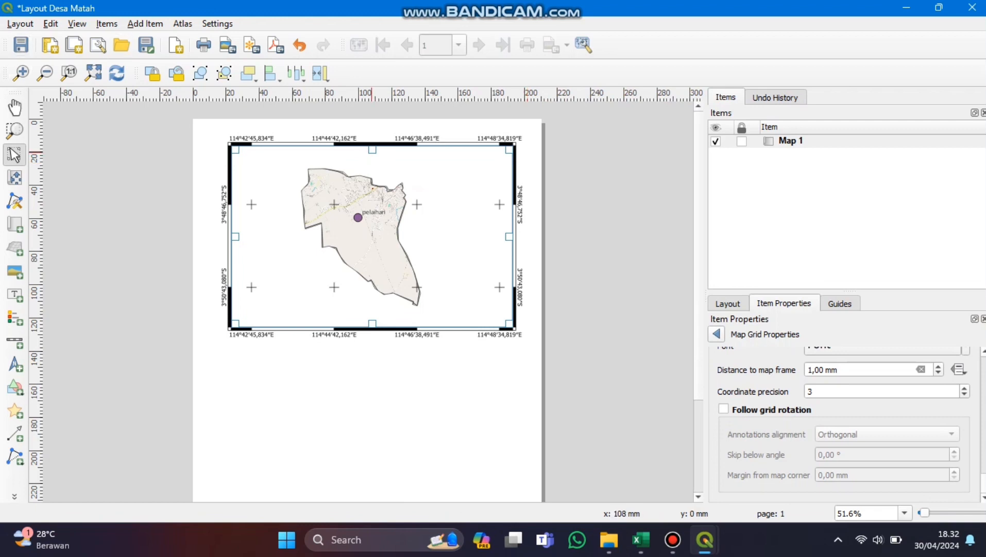
Step: Copy the gridded map and place the duplicate directly below the original, aligned with it in the page's lower half
{"action": "left_click", "coordinate": [14, 108]}
{"action": "right_click", "coordinate": [410, 228]}
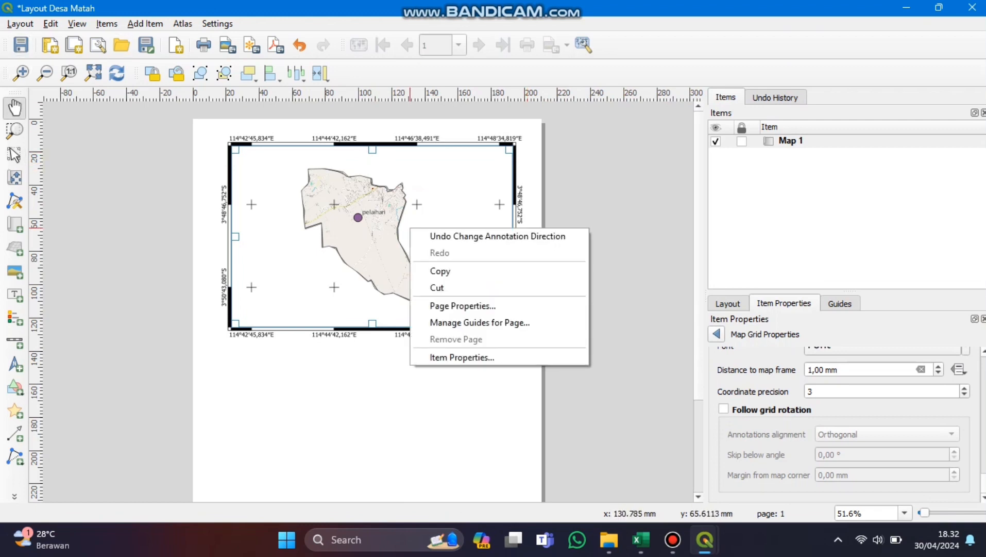
{"action": "left_click", "coordinate": [438, 270]}
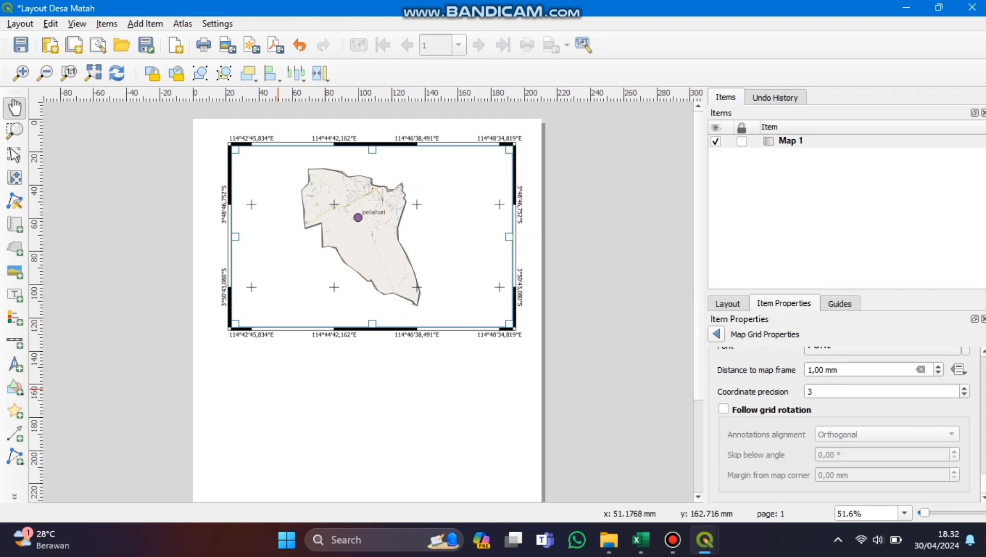
{"action": "key", "text": "ctrl+v"}
{"action": "left_click_drag", "start_coordinate": [438, 422], "coordinate": [392, 397]}
{"action": "scroll", "coordinate": [584, 397], "scroll_direction": "down", "scroll_amount": 2}
{"action": "scroll", "coordinate": [583, 397], "scroll_direction": "up", "scroll_amount": 1}
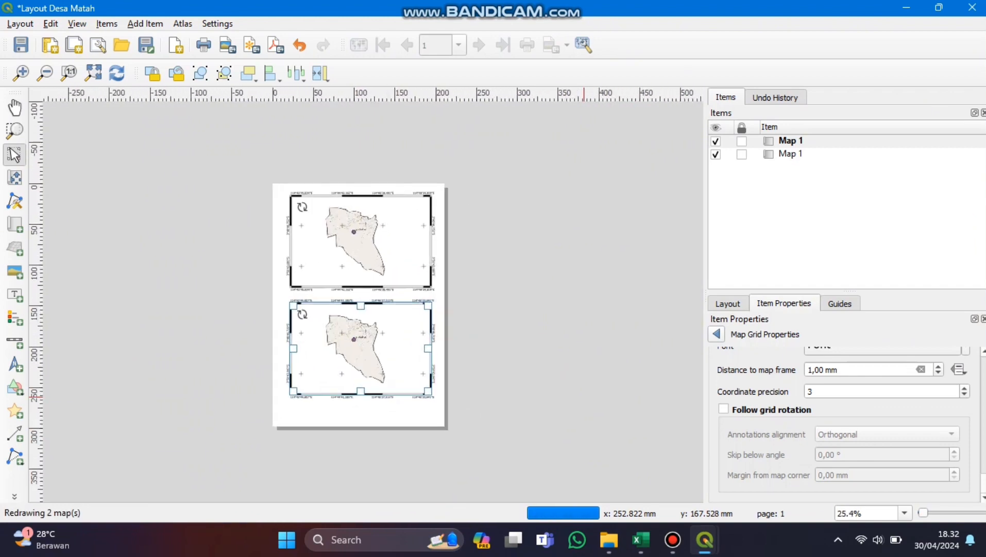
{"action": "scroll", "coordinate": [583, 397], "scroll_direction": "up", "scroll_amount": 1}
{"action": "left_click_drag", "start_coordinate": [413, 334], "coordinate": [413, 346]}
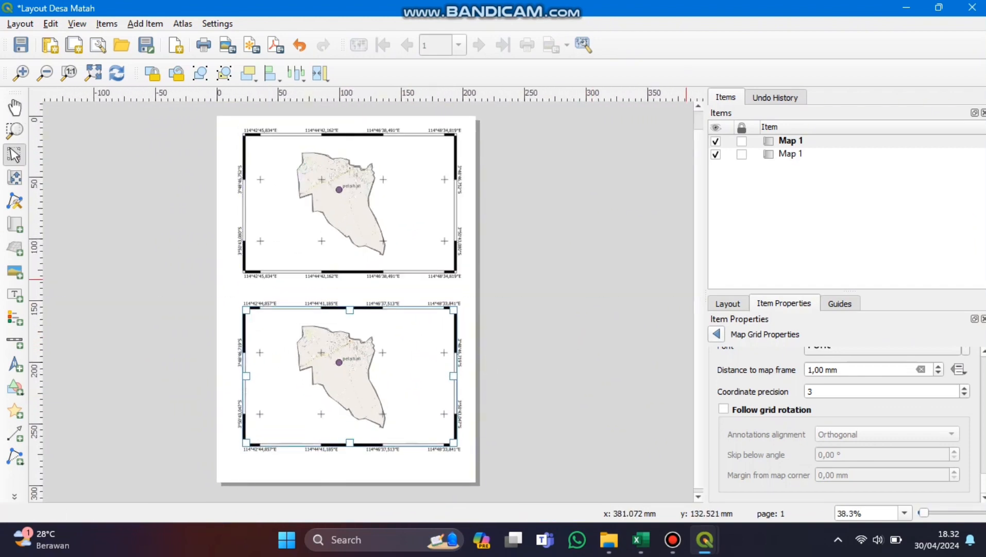
Step: Return from the grid settings to the lower map's properties and unlock its layers
{"action": "left_click", "coordinate": [716, 334]}
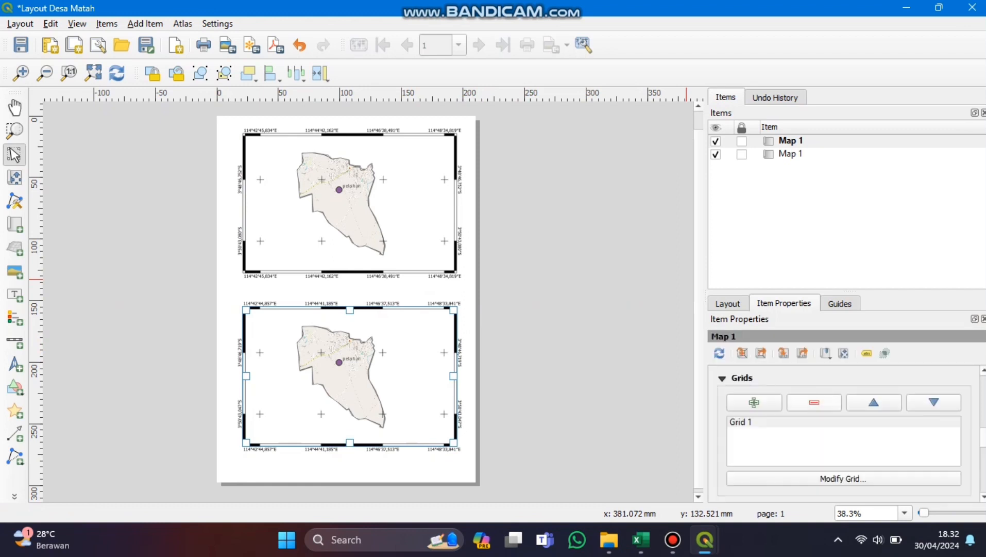
{"action": "scroll", "coordinate": [843, 432], "scroll_direction": "down", "scroll_amount": 2}
{"action": "scroll", "coordinate": [843, 433], "scroll_direction": "up", "scroll_amount": 3}
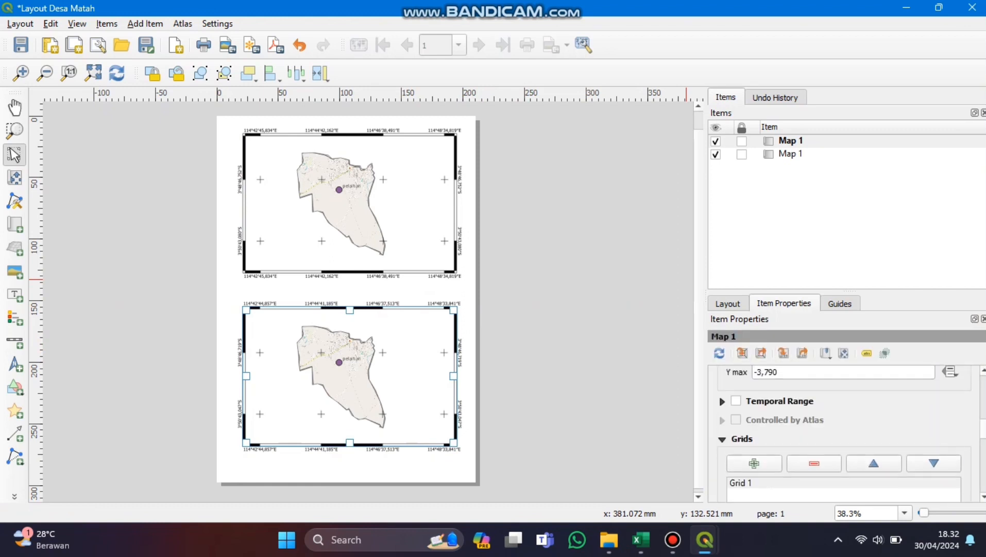
{"action": "scroll", "coordinate": [843, 433], "scroll_direction": "up", "scroll_amount": 3}
{"action": "scroll", "coordinate": [845, 433], "scroll_direction": "up", "scroll_amount": 1}
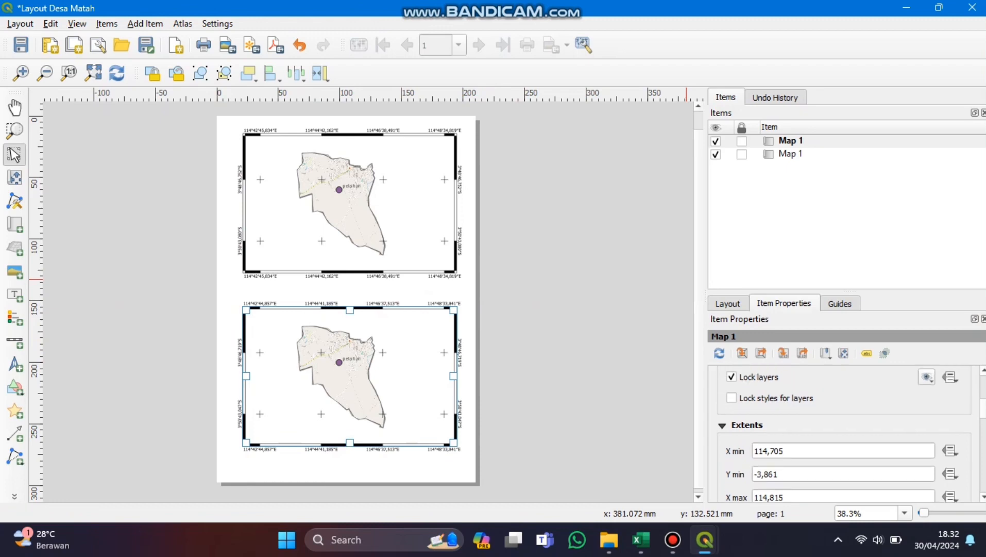
{"action": "left_click", "coordinate": [732, 377]}
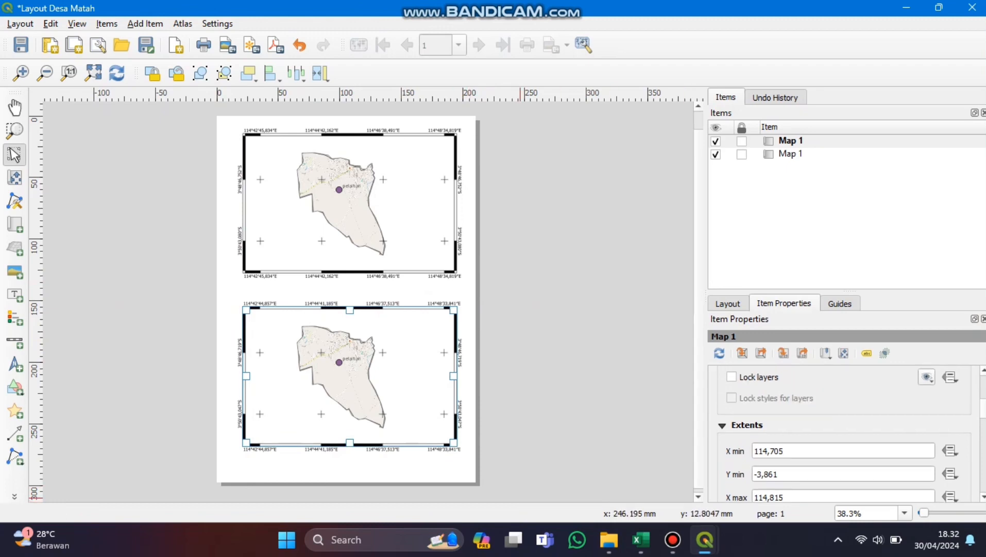
Step: Switch to the main QGIS project window and hide the Desamatah mask layer
{"action": "mouse_move", "coordinate": [705, 540]}
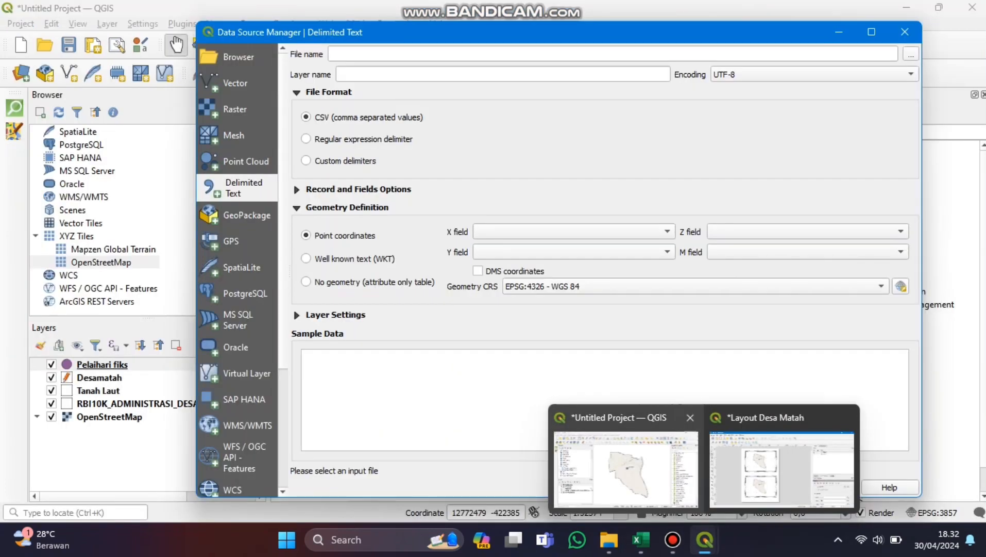
{"action": "left_click", "coordinate": [626, 466]}
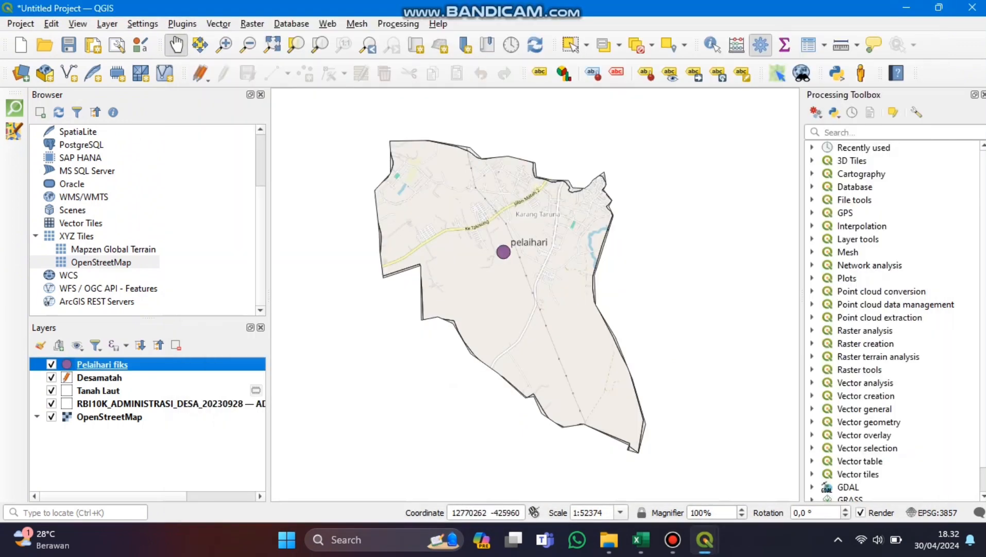
{"action": "left_click", "coordinate": [51, 377]}
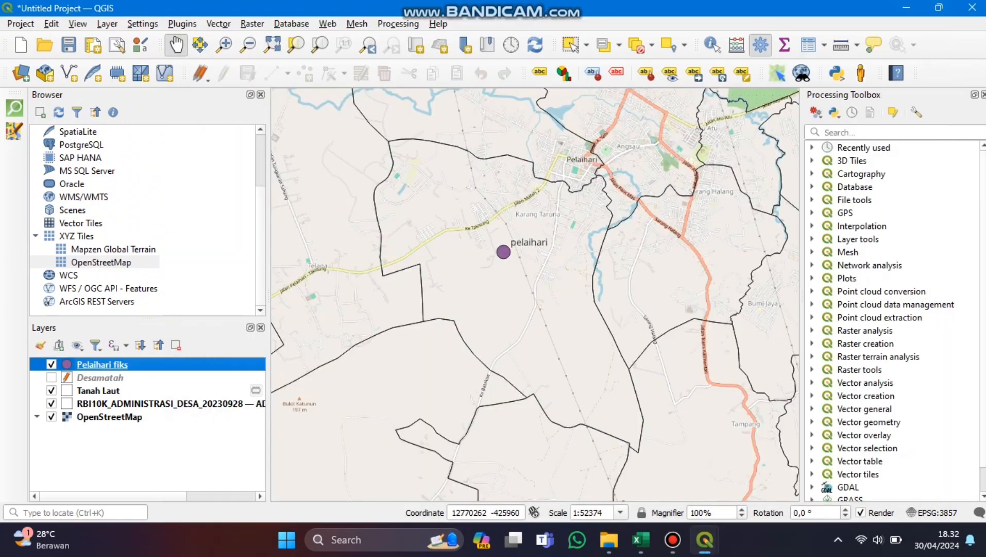
{"action": "mouse_move", "coordinate": [705, 540]}
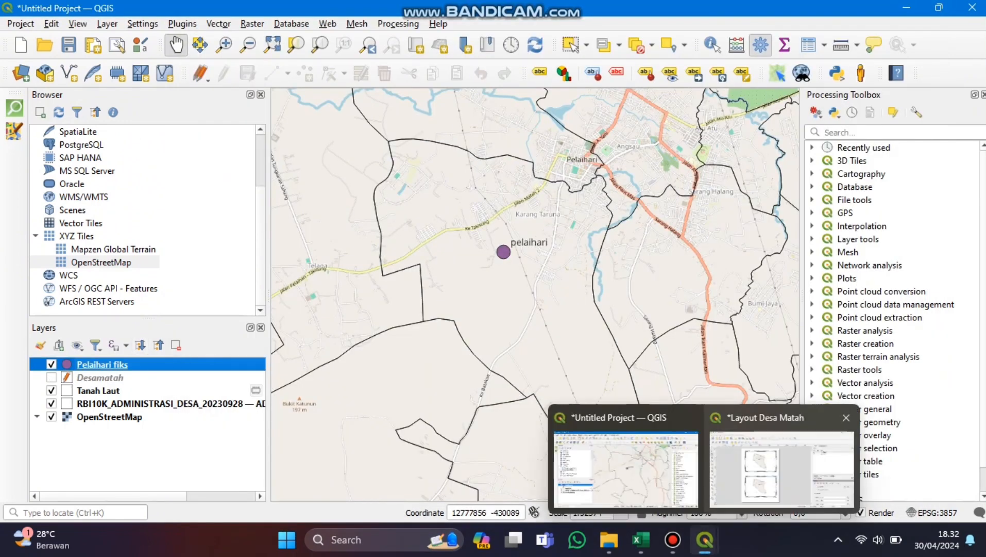
Step: Return to the Layout Desa Matah window and zoom out the lower map's content to show nearly the whole Tanah Laut area within its frame
{"action": "left_click", "coordinate": [768, 466]}
{"action": "left_click", "coordinate": [15, 177]}
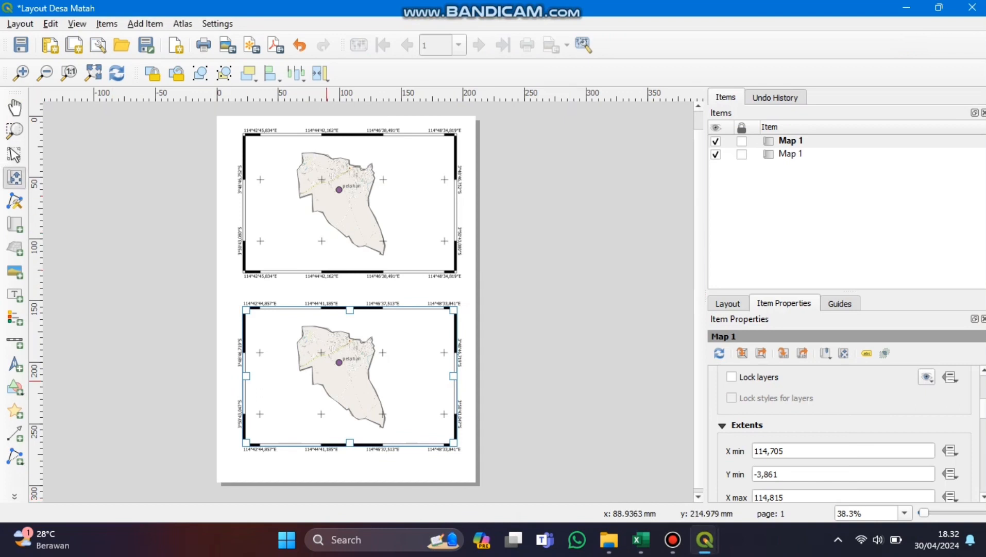
{"action": "scroll", "coordinate": [327, 389], "scroll_direction": "down", "scroll_amount": 2}
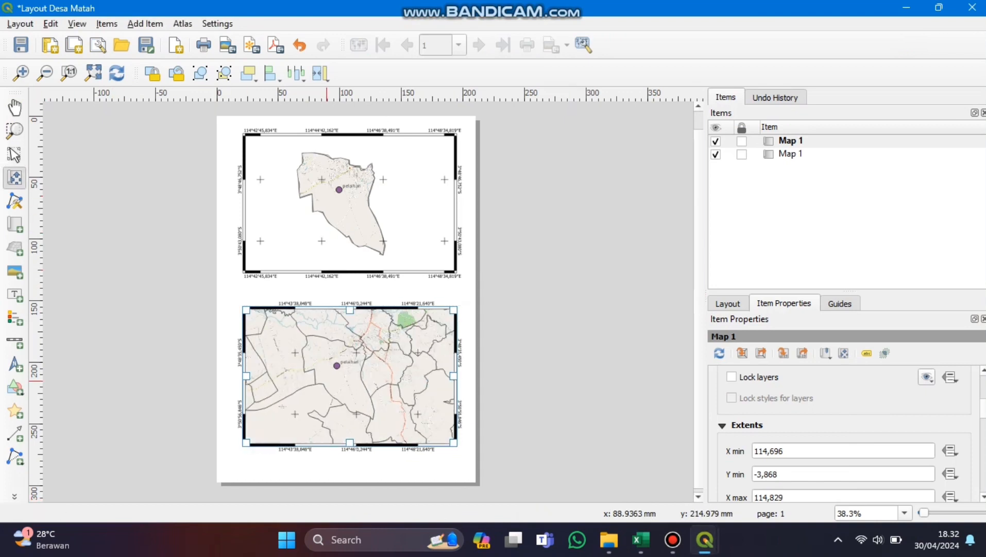
{"action": "scroll", "coordinate": [327, 389], "scroll_direction": "down", "scroll_amount": 2}
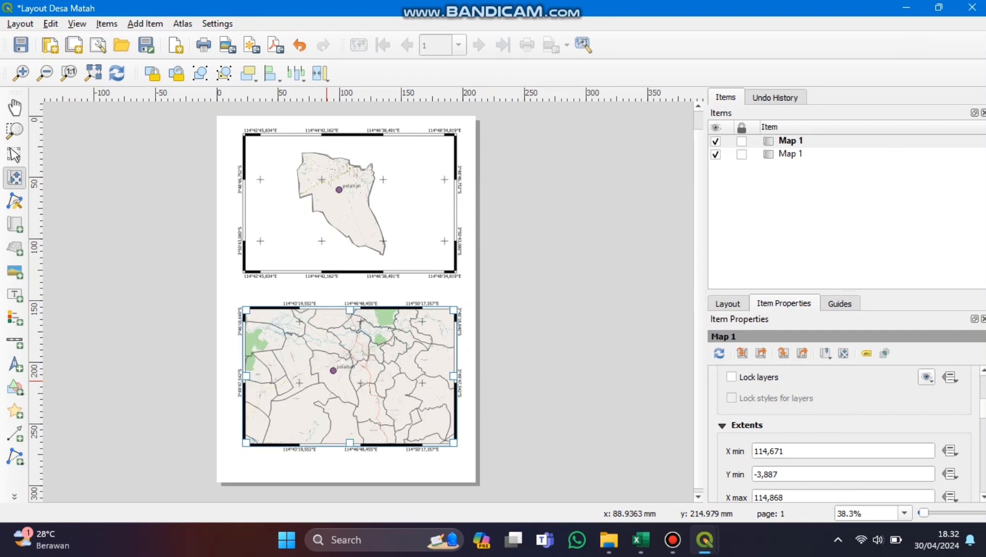
{"action": "scroll", "coordinate": [328, 388], "scroll_direction": "down", "scroll_amount": 1}
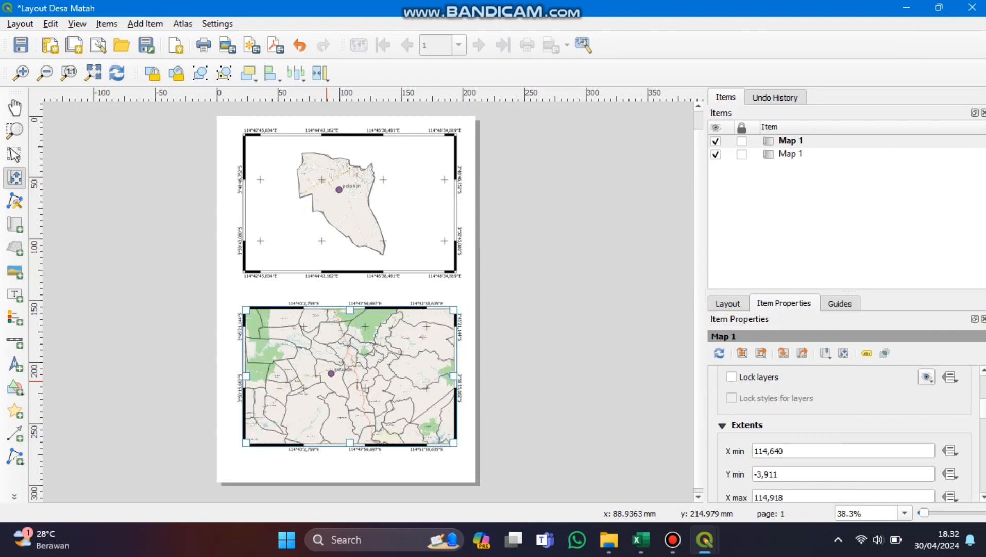
{"action": "scroll", "coordinate": [328, 388], "scroll_direction": "down", "scroll_amount": 1}
{"action": "scroll", "coordinate": [328, 389], "scroll_direction": "down", "scroll_amount": 2}
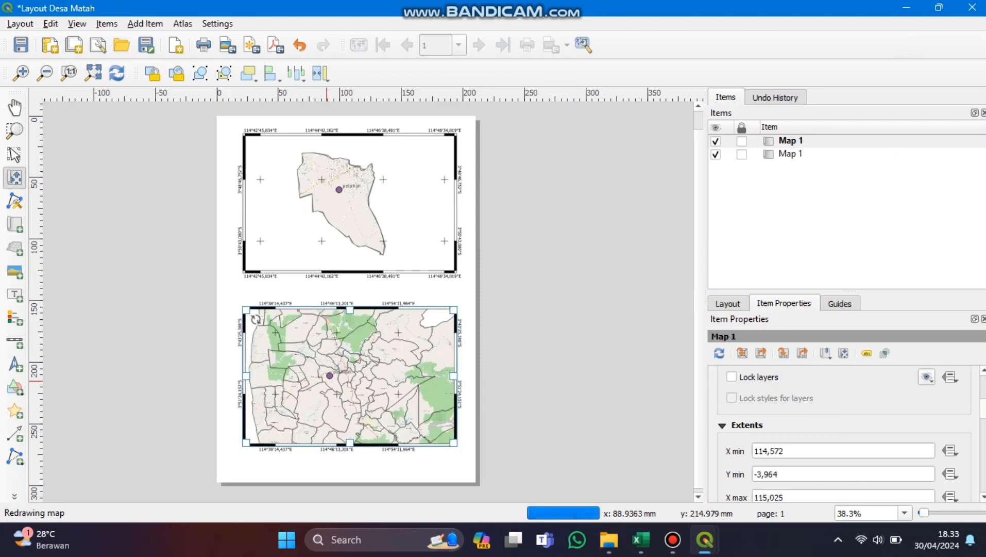
{"action": "scroll", "coordinate": [328, 388], "scroll_direction": "down", "scroll_amount": 1}
{"action": "scroll", "coordinate": [328, 388], "scroll_direction": "down", "scroll_amount": 1}
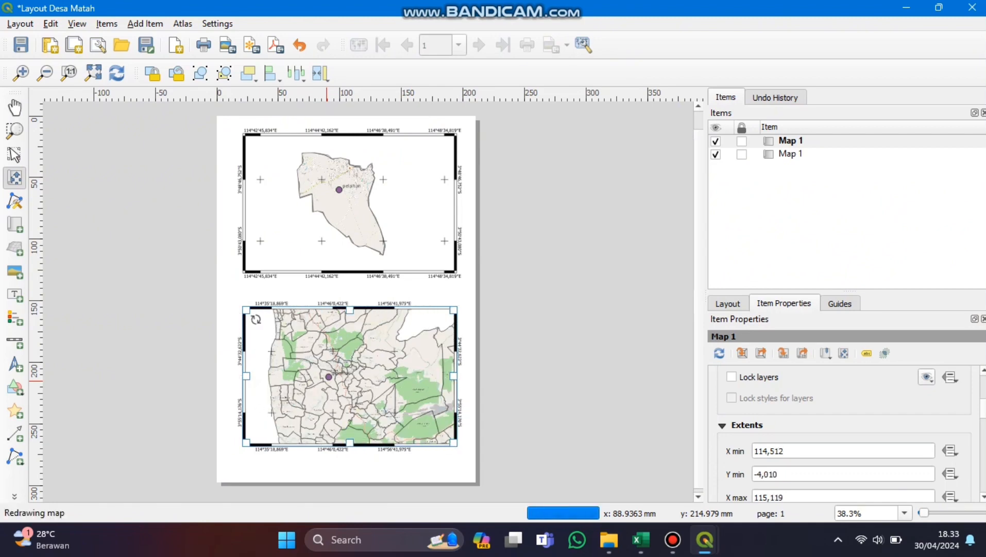
{"action": "scroll", "coordinate": [256, 319], "scroll_direction": "down", "scroll_amount": 3}
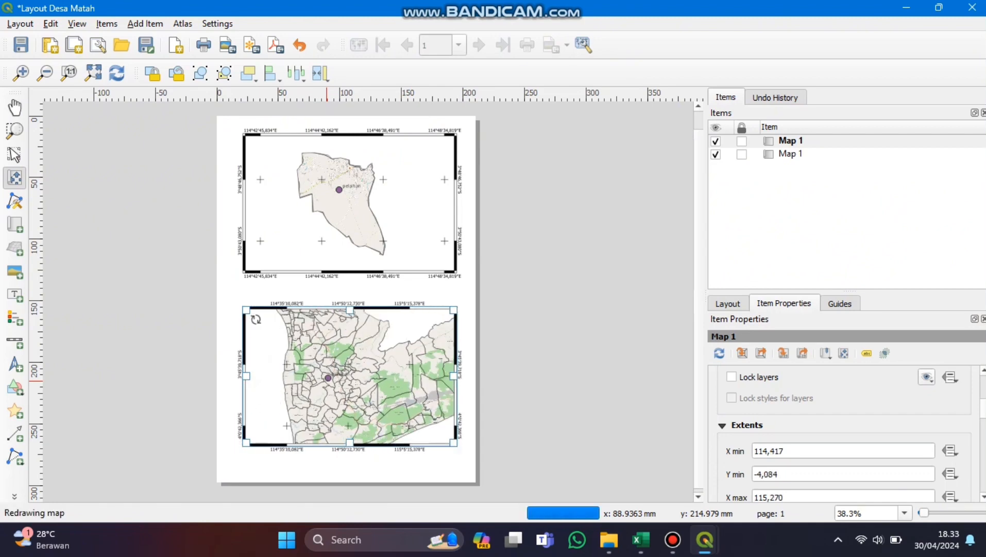
{"action": "scroll", "coordinate": [255, 319], "scroll_direction": "down", "scroll_amount": 3}
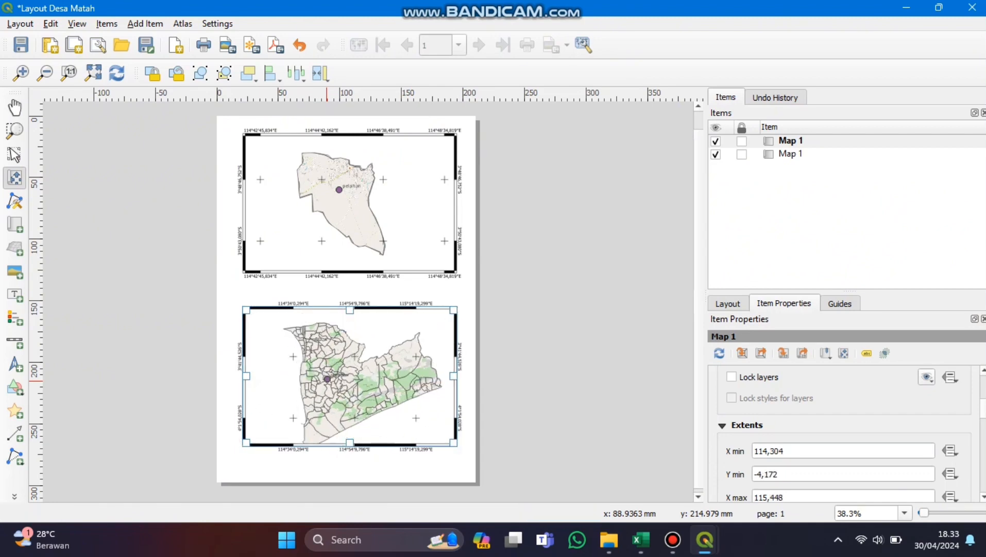
Step: Shift the lower map's content slightly up and left, and zoom it out to a scale of about 1:786,500
{"action": "mouse_move", "coordinate": [353, 397]}
{"action": "left_mouse_down"}
{"action": "mouse_move", "coordinate": [353, 387]}
{"action": "mouse_move", "coordinate": [331, 382]}
{"action": "mouse_move", "coordinate": [348, 381]}
{"action": "left_mouse_up"}
{"action": "scroll", "coordinate": [351, 384], "scroll_direction": "down", "scroll_amount": 1}
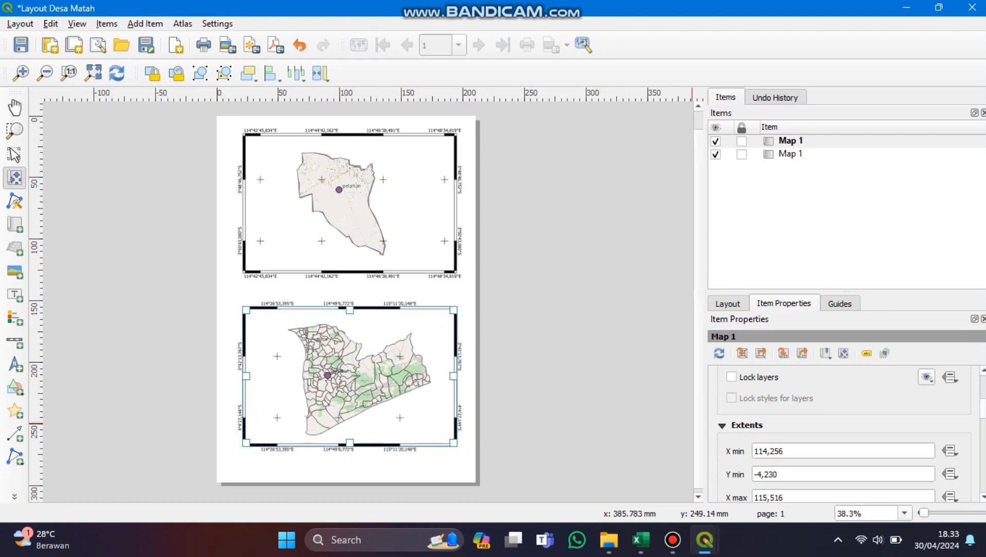
{"action": "scroll", "coordinate": [845, 433], "scroll_direction": "up", "scroll_amount": 5}
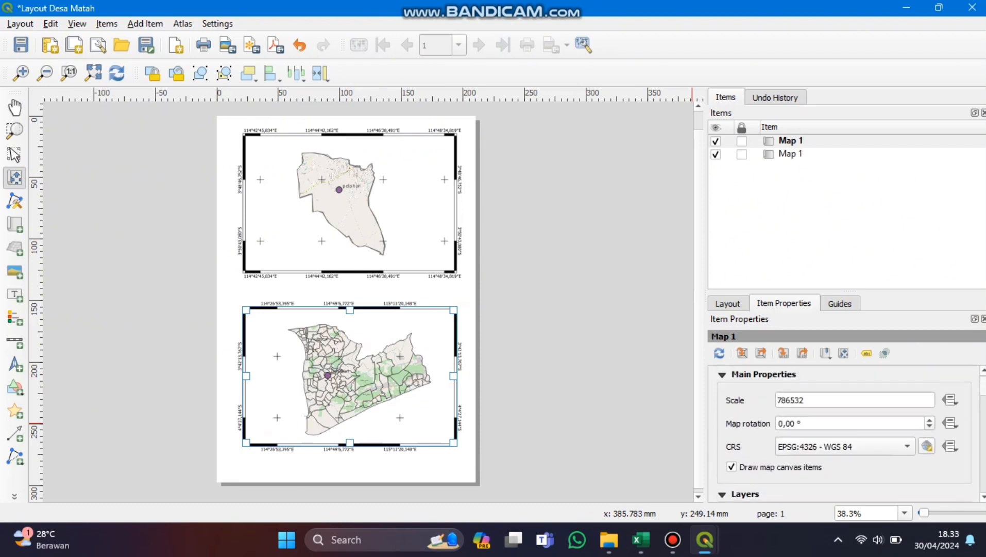
{"action": "scroll", "coordinate": [845, 432], "scroll_direction": "down", "scroll_amount": 5}
{"action": "scroll", "coordinate": [845, 433], "scroll_direction": "down", "scroll_amount": 3}
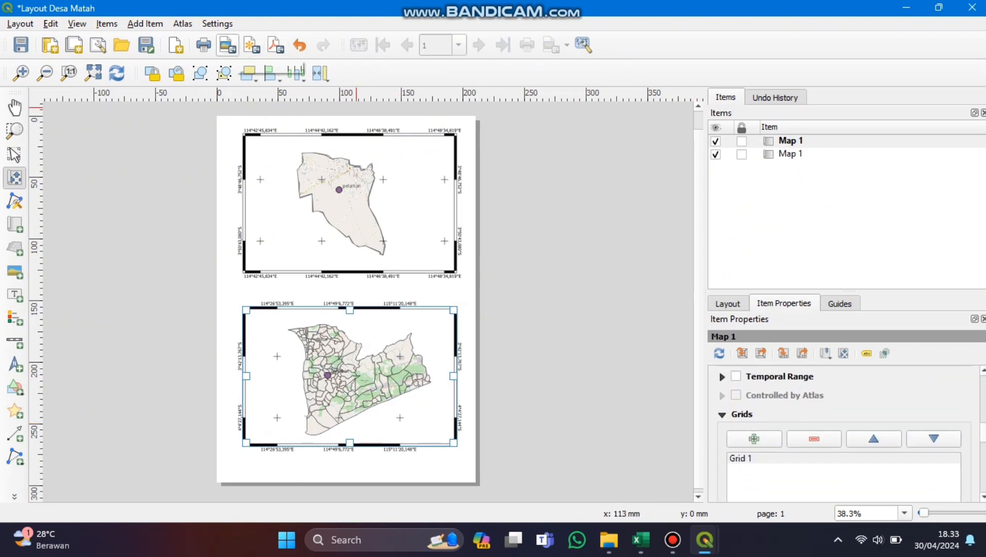
Step: Export the layout as a 300 dpi PNG image named Layout Desa Matah in the Tutorisl folder
{"action": "left_click", "coordinate": [227, 45]}
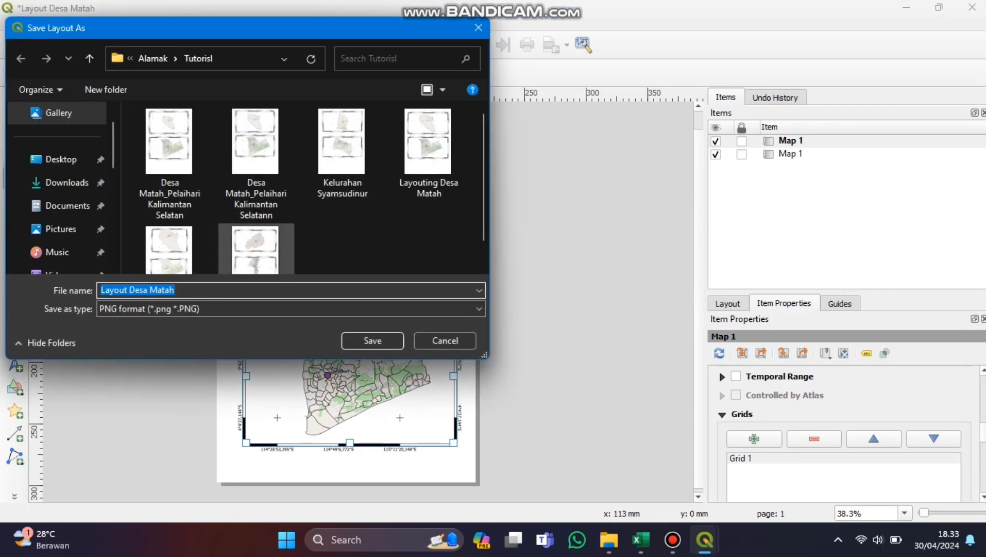
{"action": "left_click", "coordinate": [373, 340]}
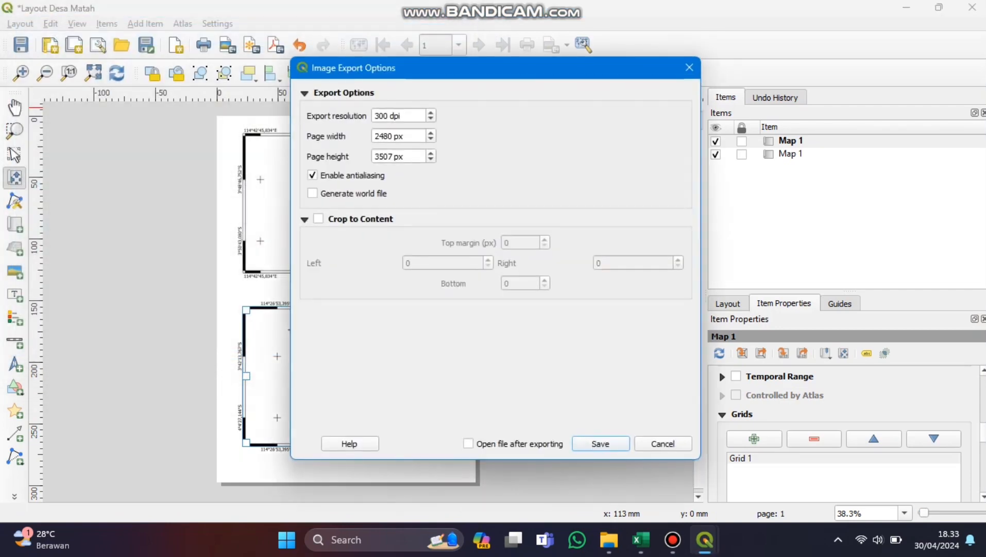
{"action": "key", "text": "Return"}
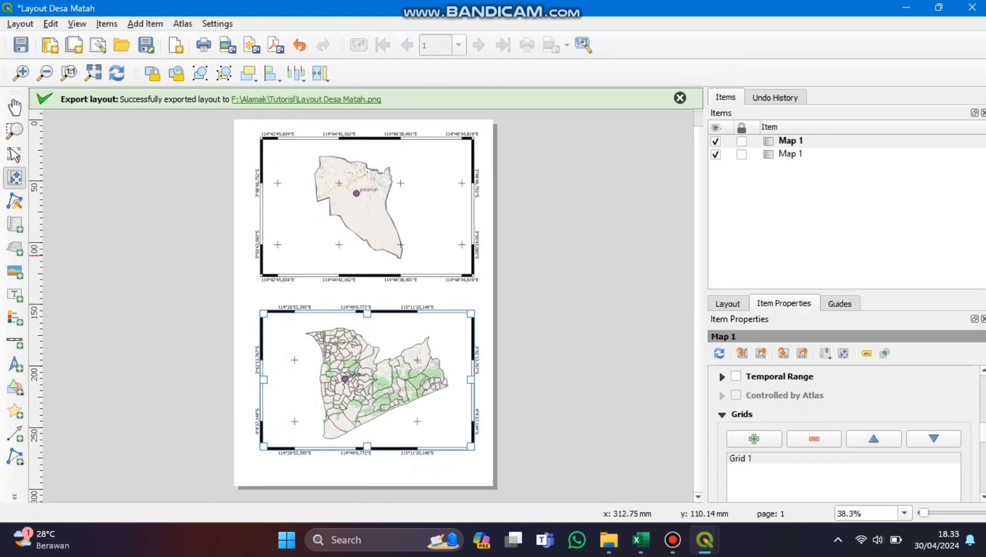
{"action": "left_click", "coordinate": [680, 98]}
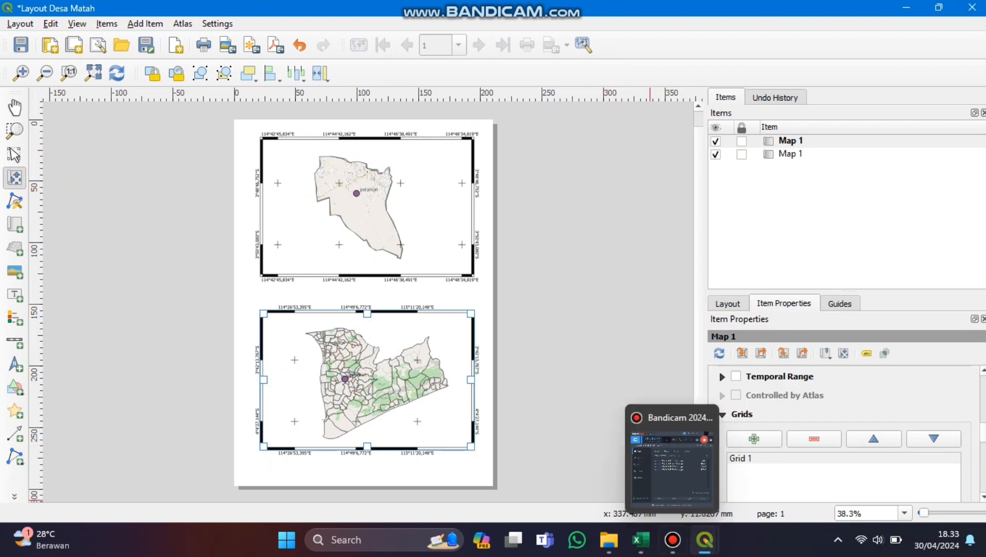
Step: Switch back to the main QGIS project window
{"action": "mouse_move", "coordinate": [705, 539]}
{"action": "left_click", "coordinate": [627, 466]}
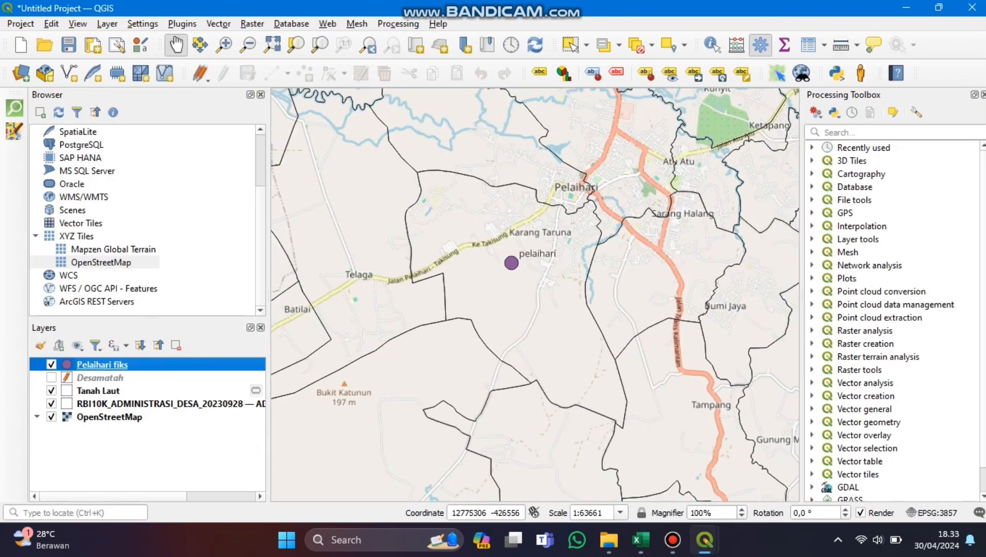